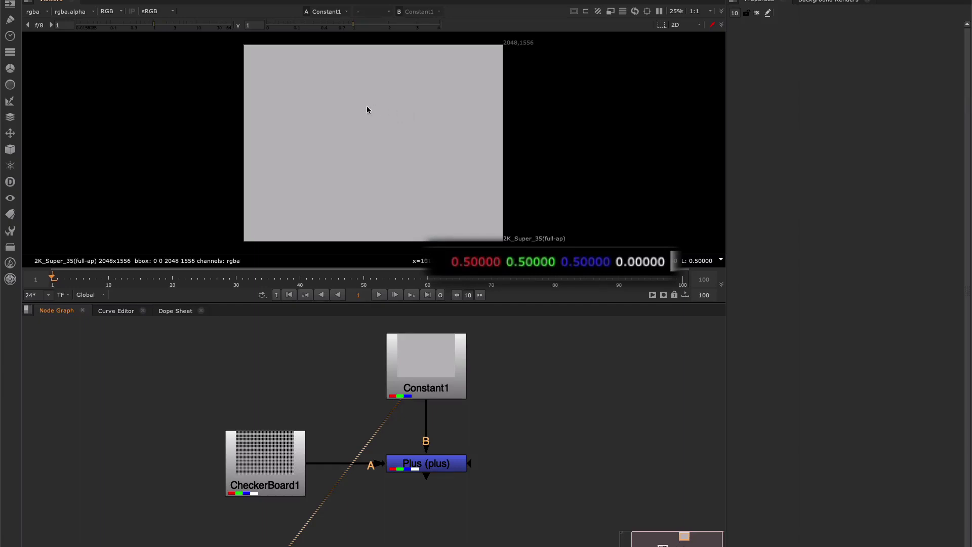
# View the CheckerBoard1 image and the Plus node's result in the viewer.
pyautogui.click(267, 456)
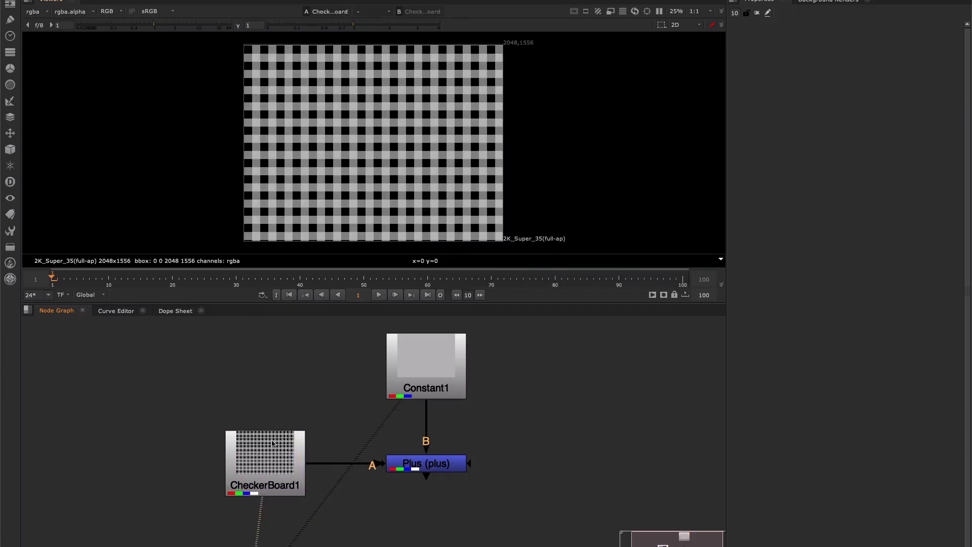
pyautogui.press('1')
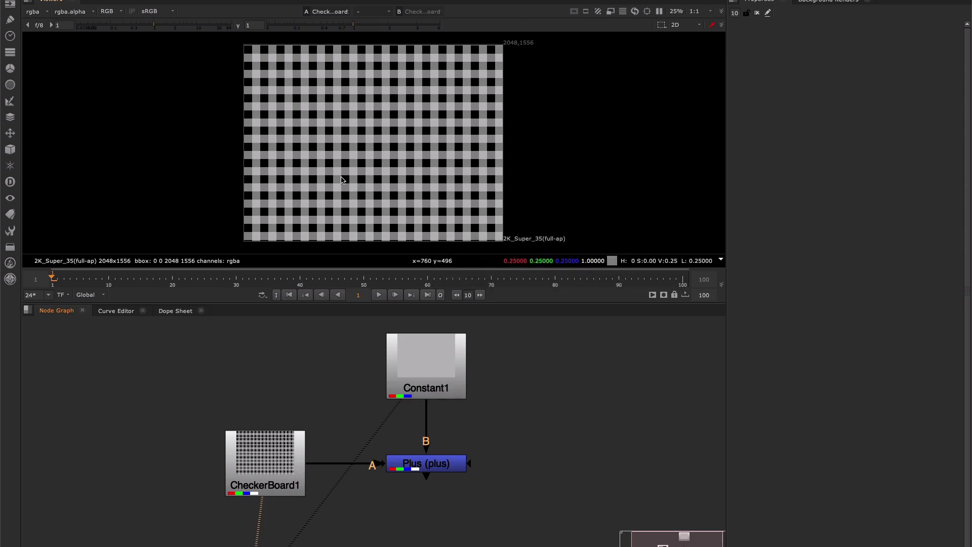
pyautogui.moveTo(522, 432); pyautogui.dragTo(360, 501)
pyautogui.press('1')
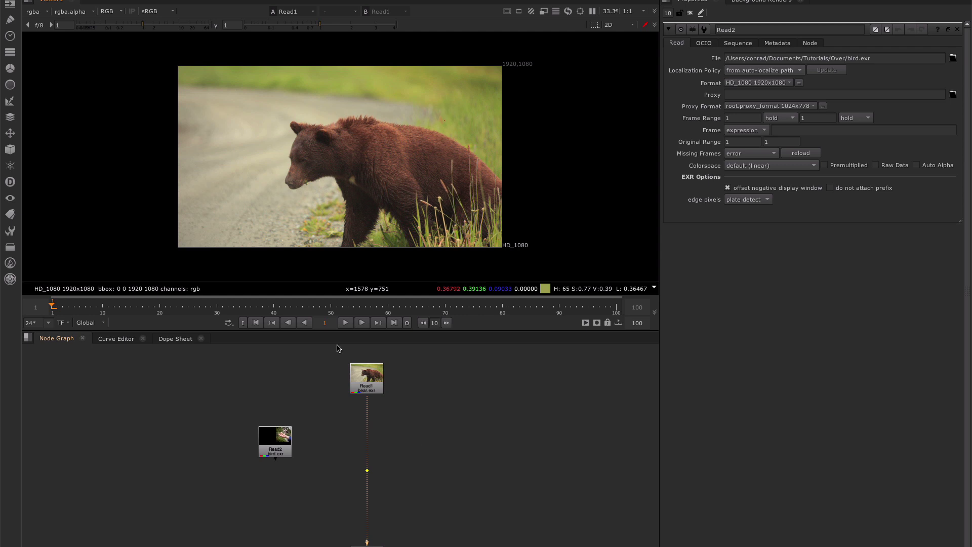
# Add a Plus merge to the bird.exr read and connect it with bear.exr as the B input.
pyautogui.click(278, 435)
pyautogui.press('2')
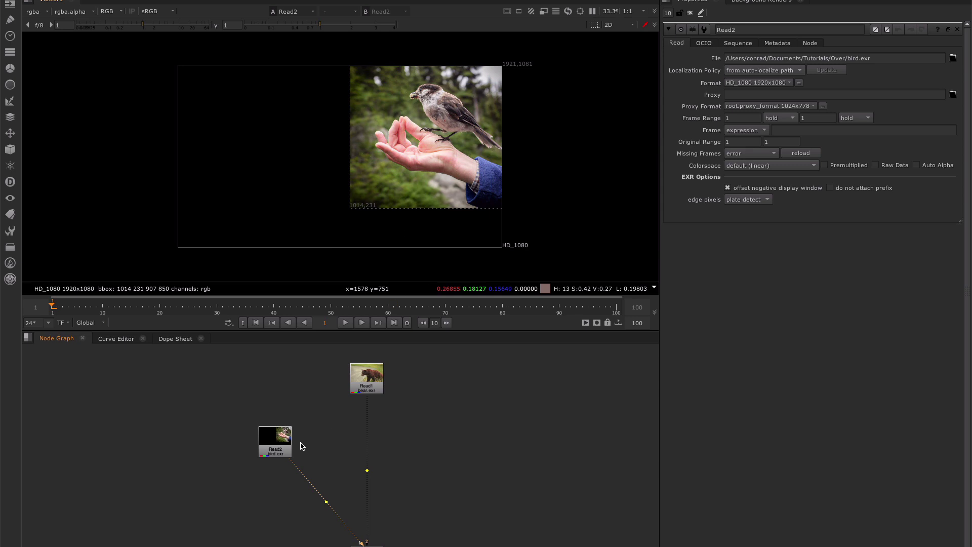
pyautogui.click(283, 443)
pyautogui.press('Tab')
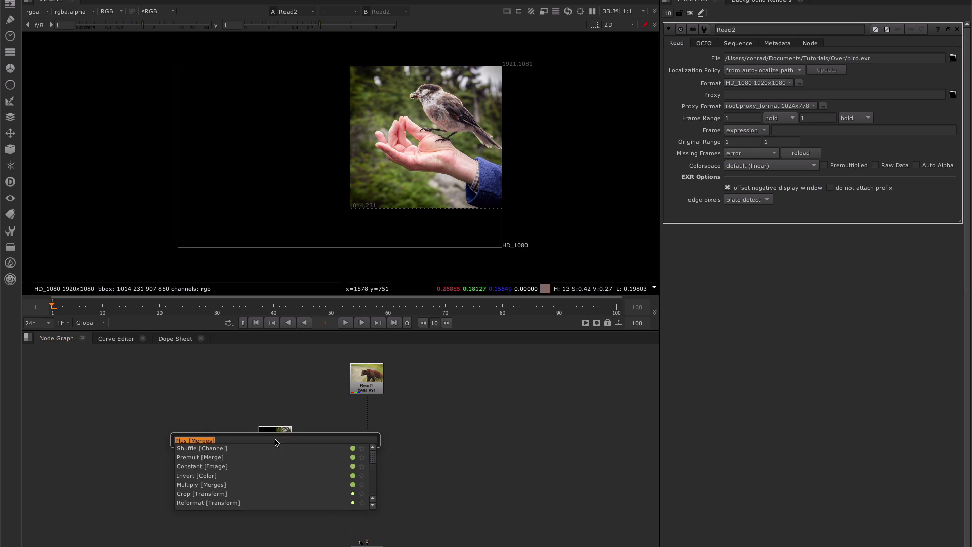
pyautogui.press('Return')
pyautogui.moveTo(320, 444); pyautogui.dragTo(365, 445)
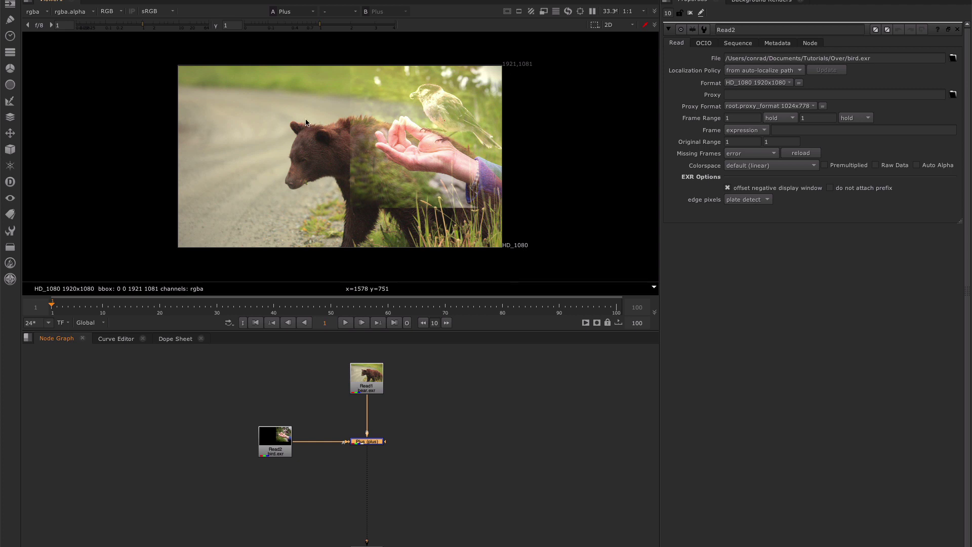
# Compare the bird.exr image with the Plus result in the viewer.
pyautogui.click(276, 439)
pyautogui.press('2')
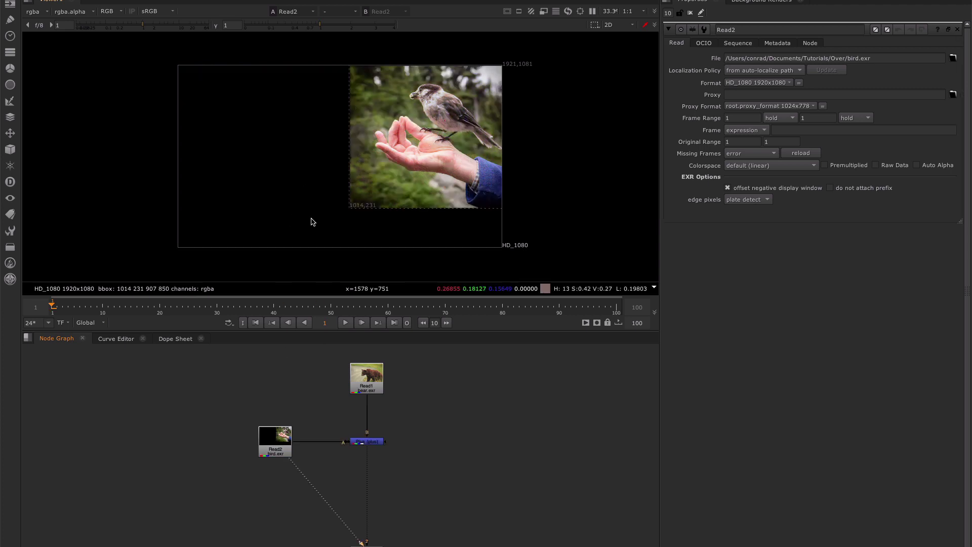
pyautogui.moveTo(342, 411); pyautogui.dragTo(408, 462)
pyautogui.press('1')
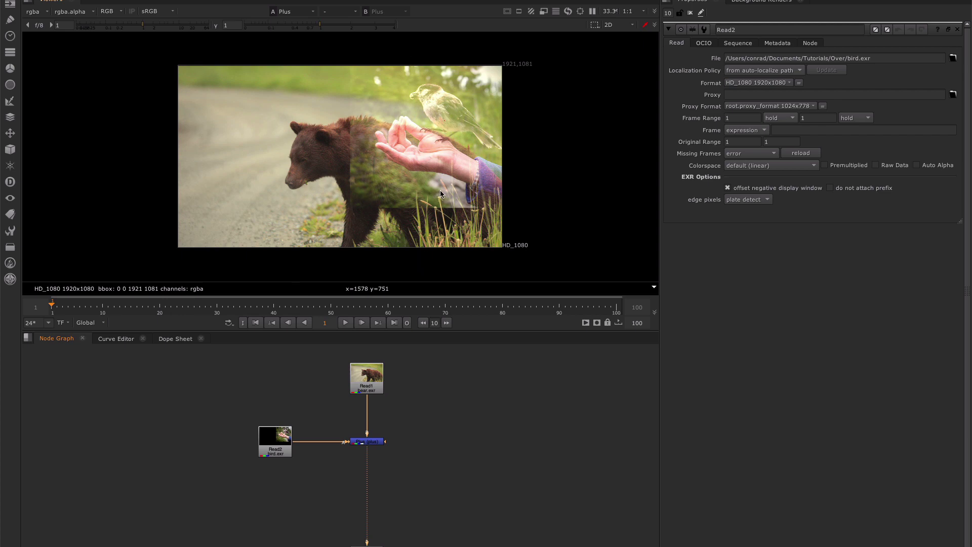
pyautogui.moveTo(410, 400); pyautogui.dragTo(293, 481)
pyautogui.click(383, 450)
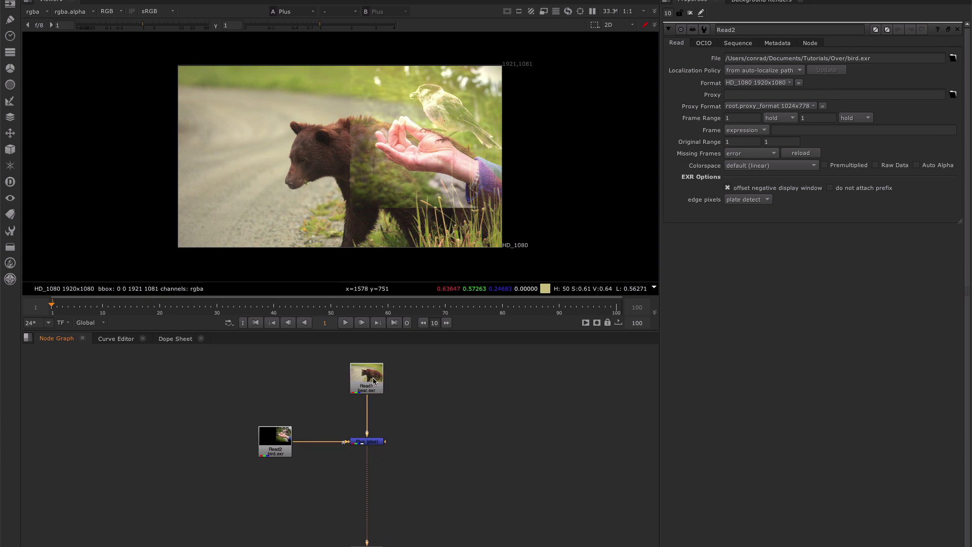
# Sample a pixel on the bird's chest in the Plus result and inspect its values in bear.exr and bird.exr.
pyautogui.scroll(10, 429, 127)
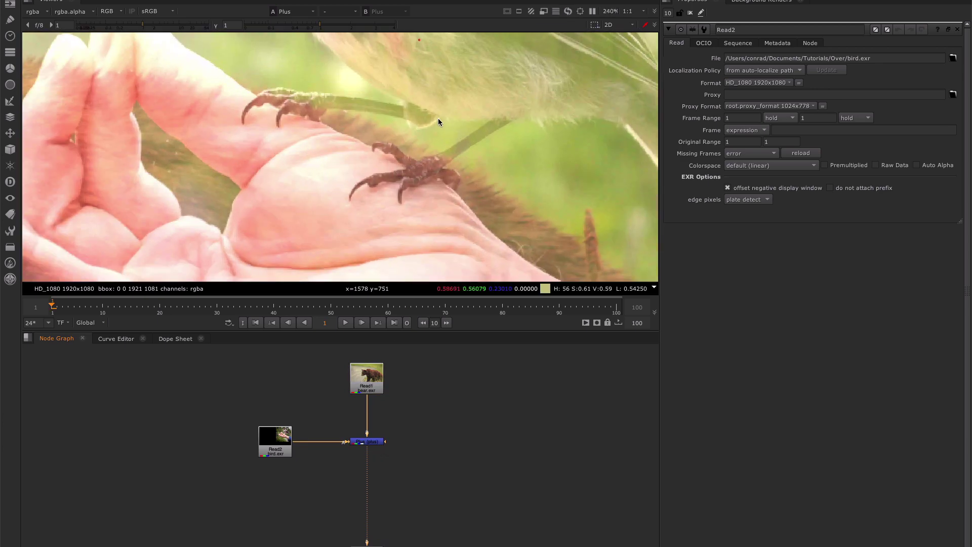
pyautogui.scroll(5, 431, 152)
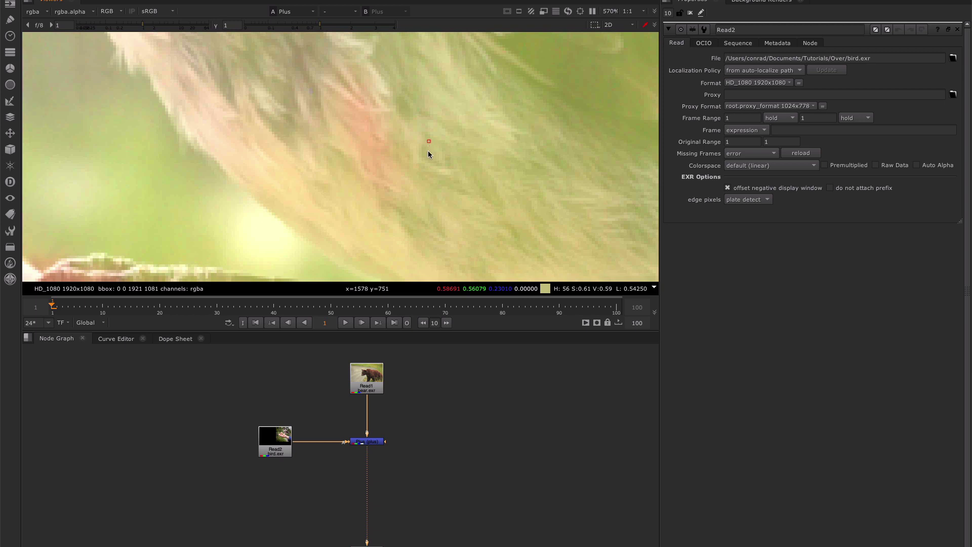
pyautogui.keyDown('ctrl'); pyautogui.click(429, 151); pyautogui.keyUp('ctrl')
pyautogui.click(373, 384)
pyautogui.press('1')
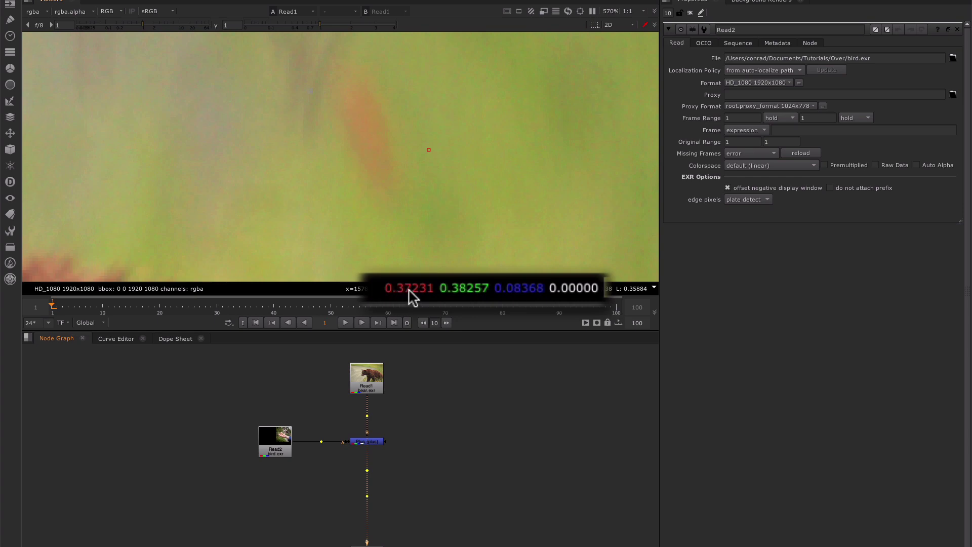
pyautogui.click(276, 436)
pyautogui.press('1')
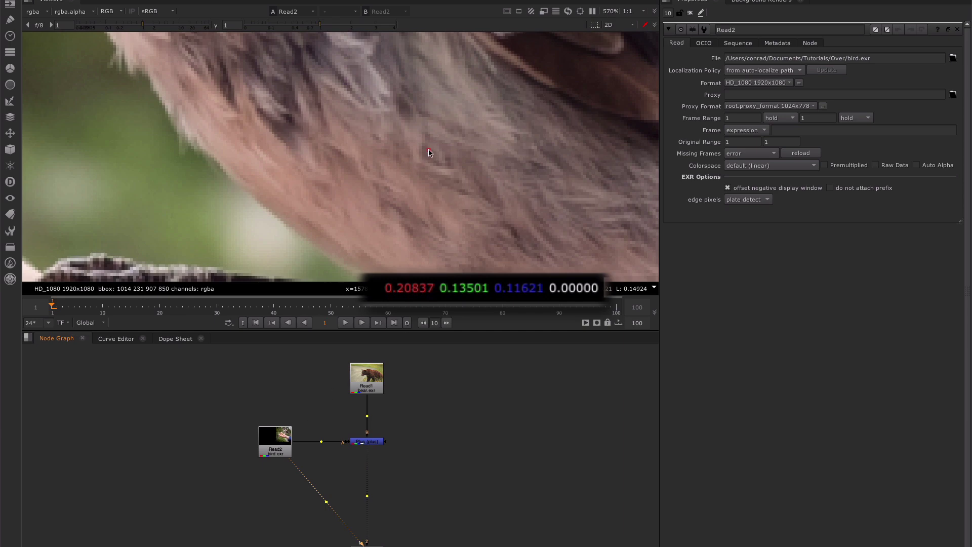
# Check the sampled pixel's values in the Plus result against bear.exr, ending on the full Plus image.
pyautogui.moveTo(328, 427); pyautogui.dragTo(401, 445)
pyautogui.moveTo(335, 424); pyautogui.dragTo(417, 463)
pyautogui.press('1')
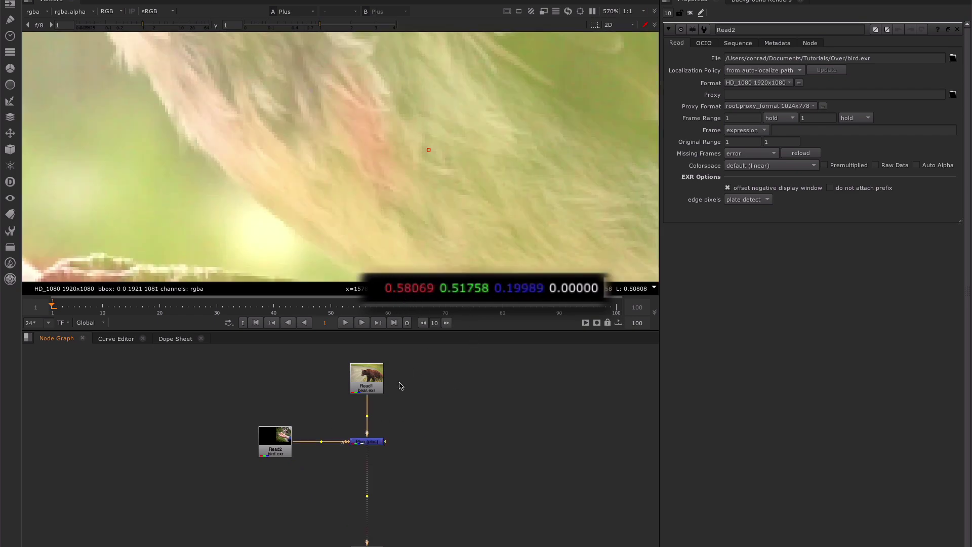
pyautogui.click(377, 381)
pyautogui.press('1')
pyautogui.moveTo(328, 408); pyautogui.dragTo(415, 467)
pyautogui.moveTo(344, 450)
pyautogui.mouseDown()
pyautogui.moveTo(348, 411)
pyautogui.moveTo(415, 467)
pyautogui.mouseUp()
pyautogui.press('1')
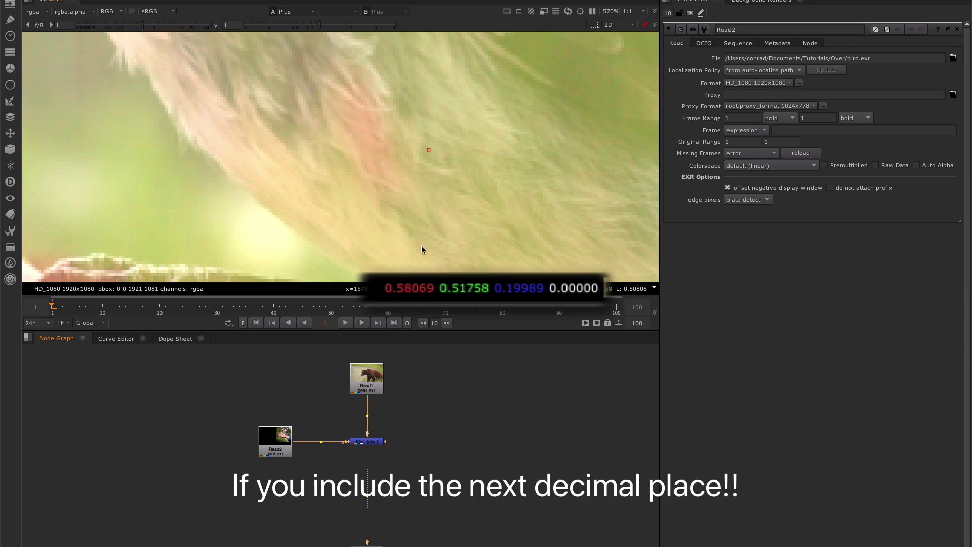
pyautogui.moveTo(405, 424)
pyautogui.mouseDown()
pyautogui.moveTo(355, 449)
pyautogui.moveTo(393, 432)
pyautogui.mouseUp()
pyautogui.scroll(-6, 418, 208)
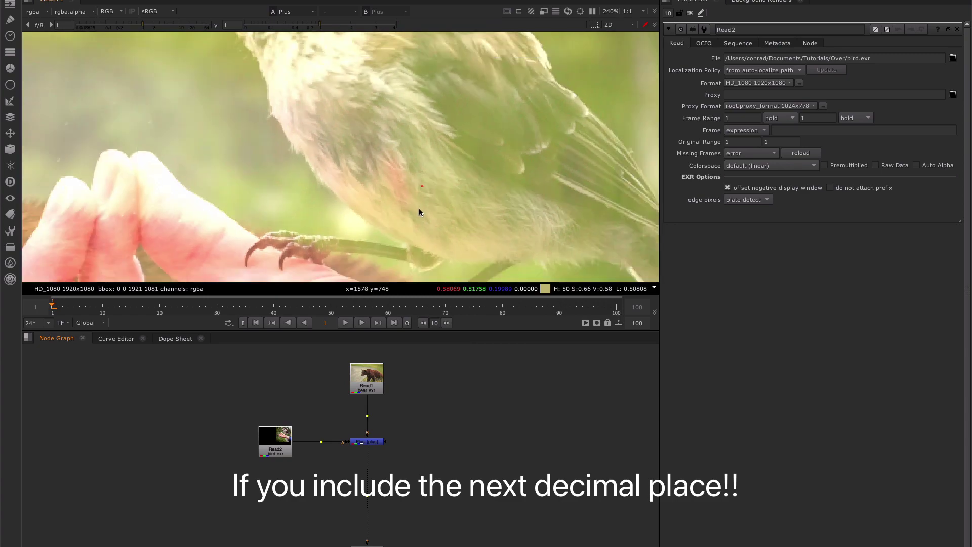
pyautogui.scroll(-4, 416, 213)
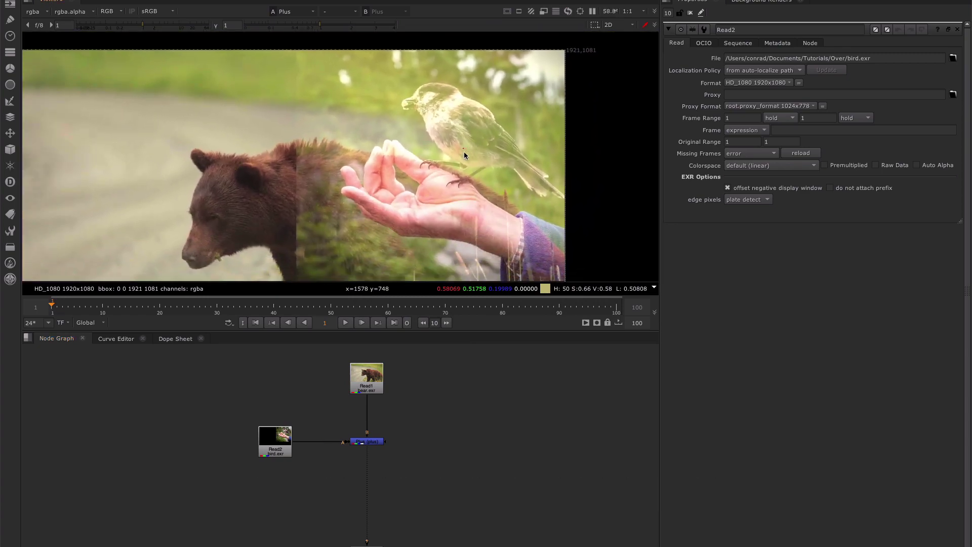
pyautogui.scroll(-1, 376, 163)
pyautogui.moveTo(387, 161); pyautogui.dragTo(426, 141, button='middle')
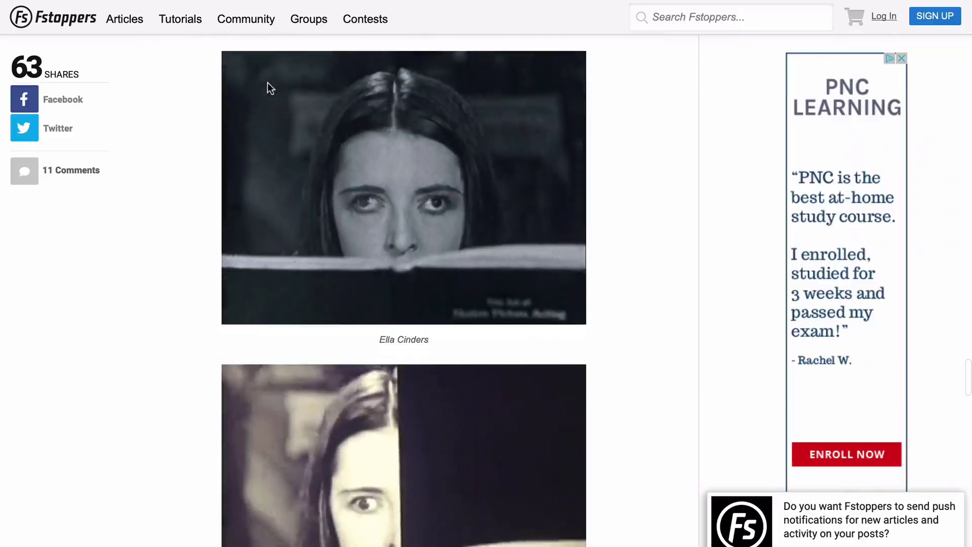
# Switch to the browser and look through the Fstoppers Ella Cinders stills and the fxguide article on the optical printer.
pyautogui.scroll(-3, 268, 83)
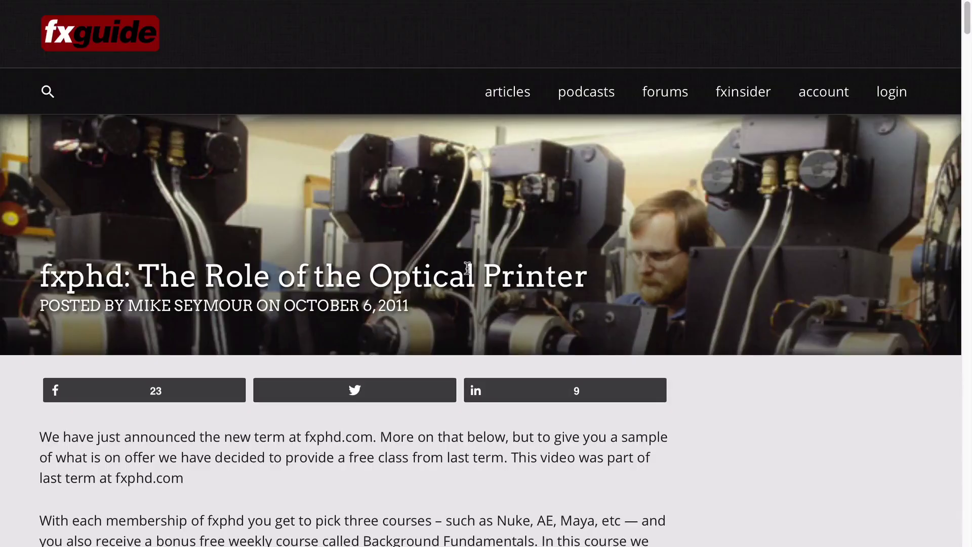
pyautogui.scroll(-4, 467, 268)
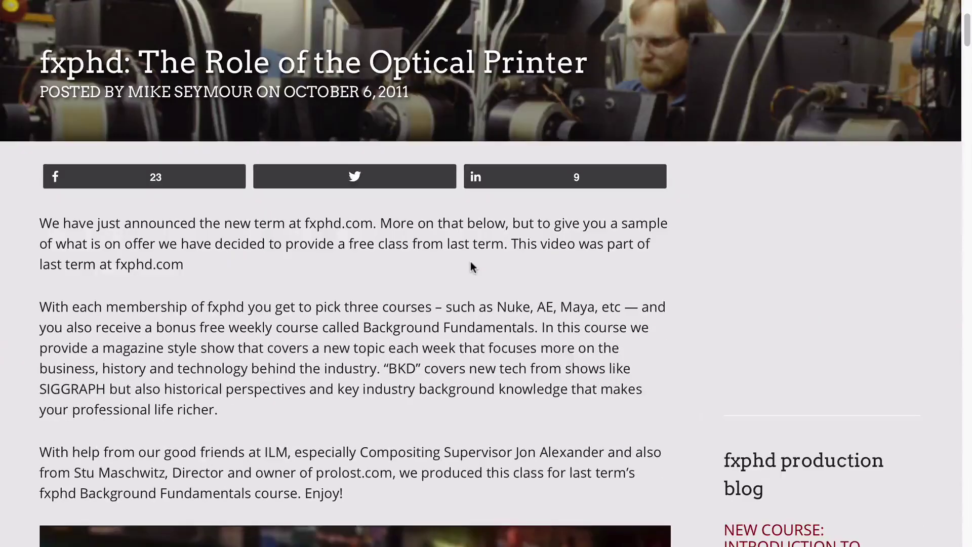
pyautogui.scroll(-10, 470, 262)
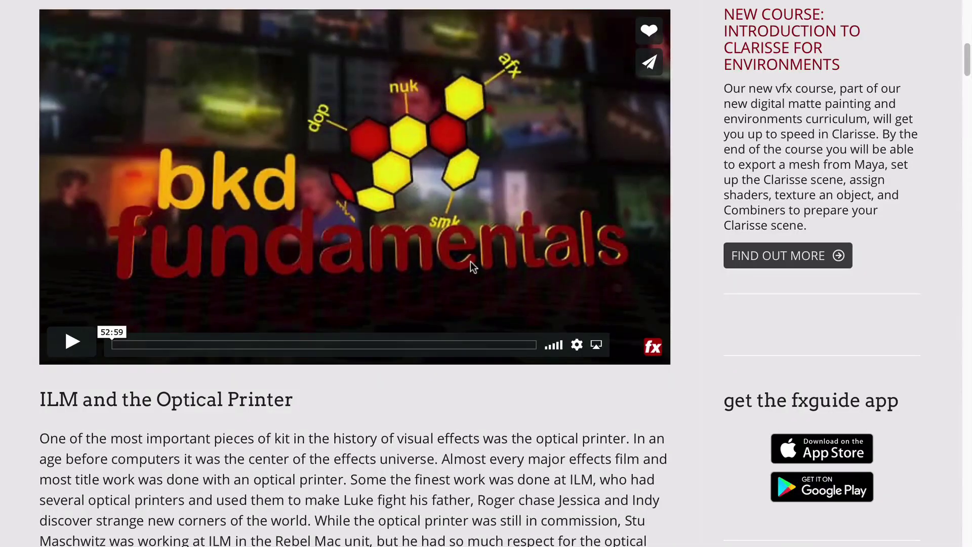
pyautogui.scroll(-16, 470, 262)
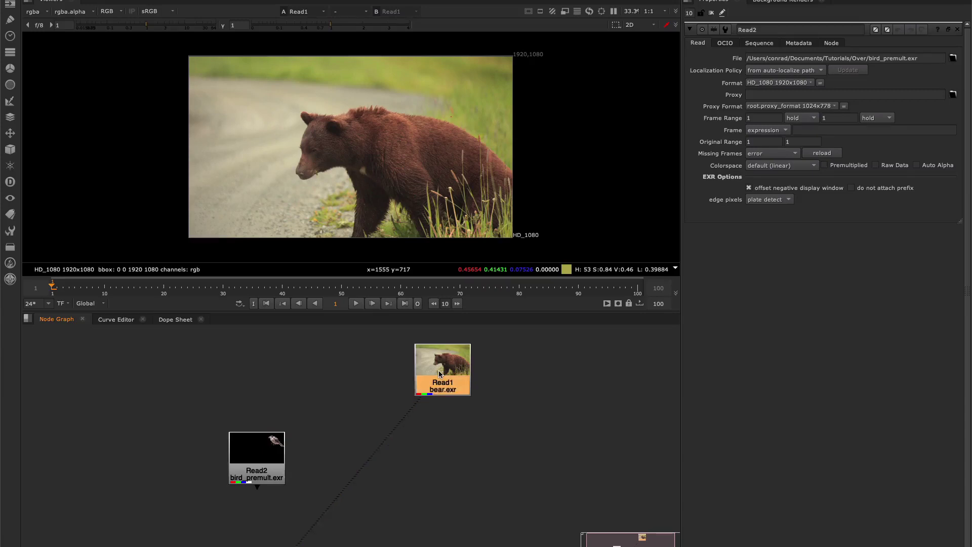
# View the bird_premult.exr image, inspect its alpha channel, and return to the RGB display.
pyautogui.click(266, 466)
pyautogui.press('1')
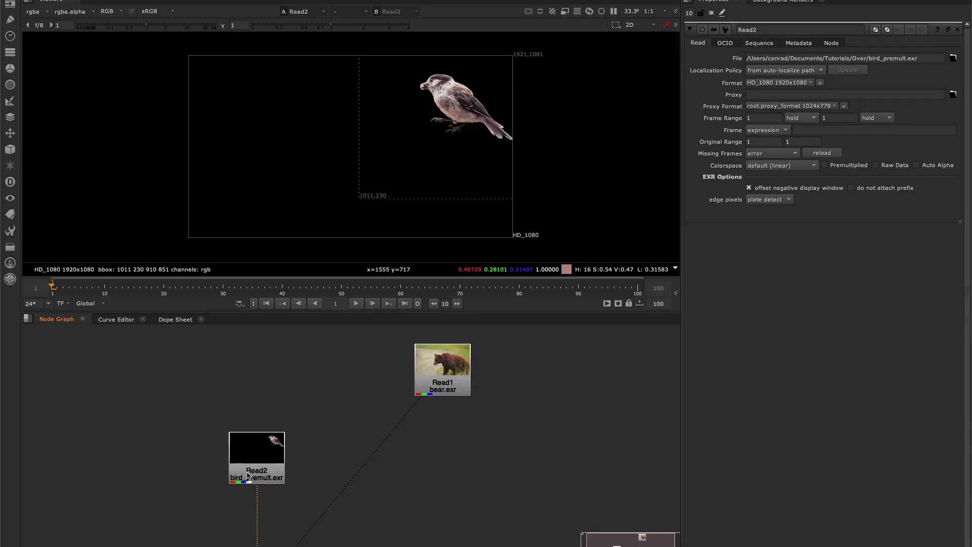
pyautogui.press('a')
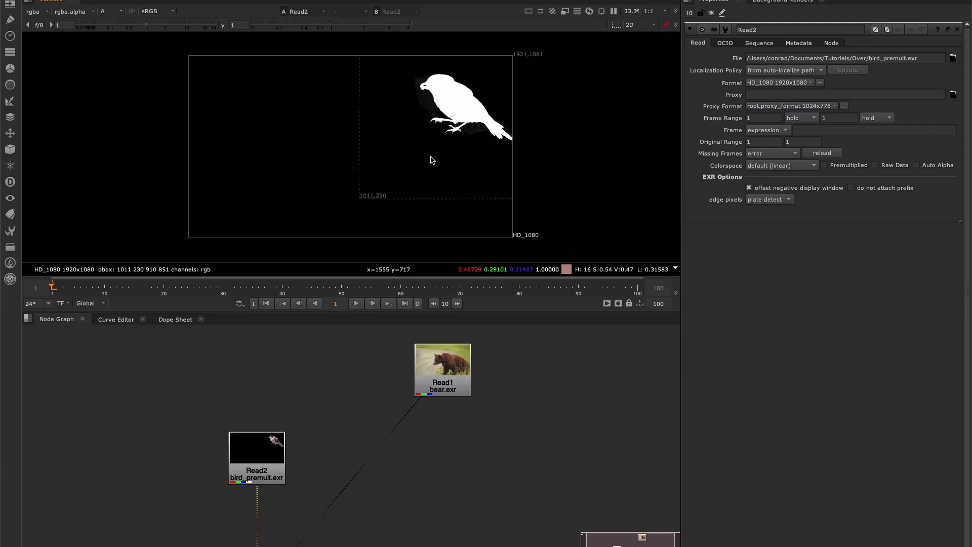
pyautogui.press('a')
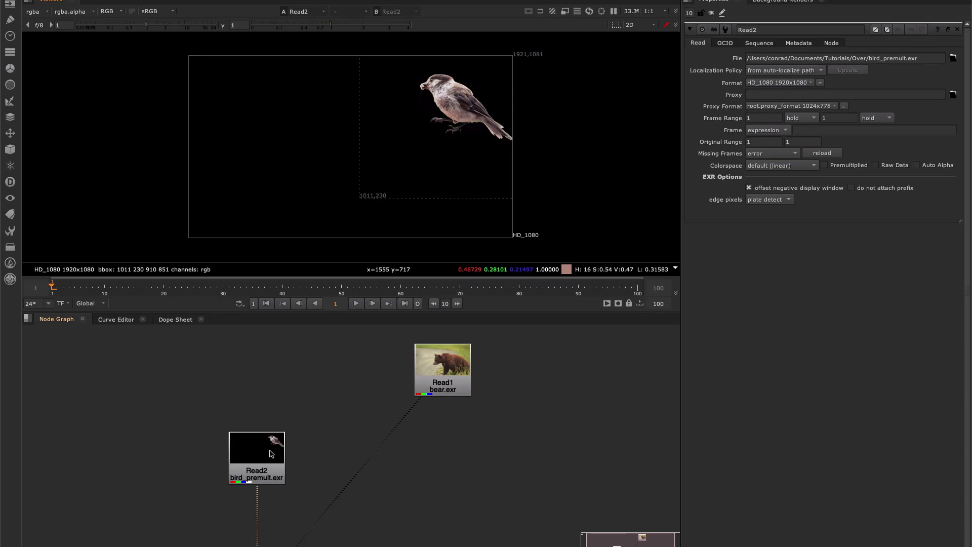
# Merge bird_premult.exr over bear.exr with a new Merge node and show the result in the viewer.
pyautogui.press('m')
pyautogui.moveTo(270, 455)
pyautogui.mouseDown()
pyautogui.moveTo(471, 455)
pyautogui.moveTo(261, 455)
pyautogui.mouseUp()
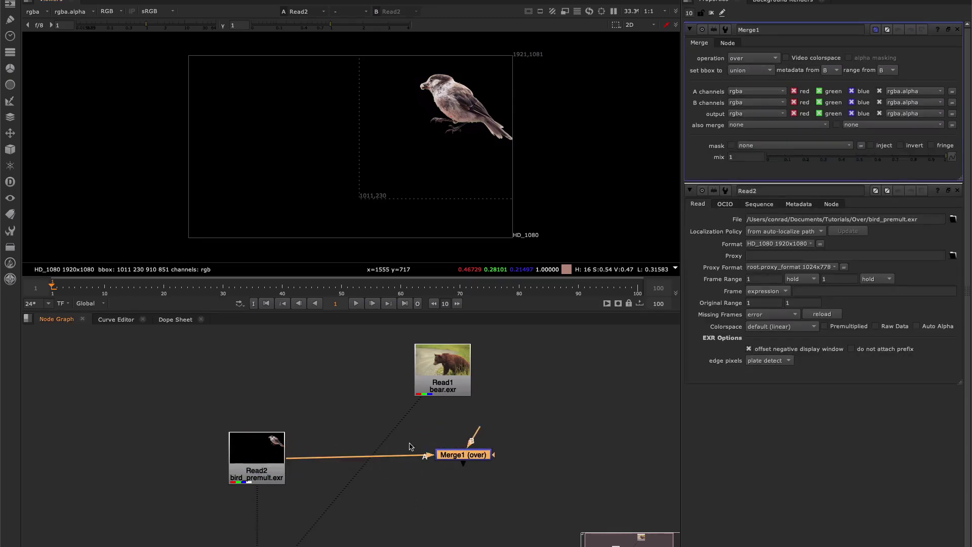
pyautogui.moveTo(468, 453); pyautogui.dragTo(442, 378)
pyautogui.moveTo(450, 460); pyautogui.dragTo(448, 459)
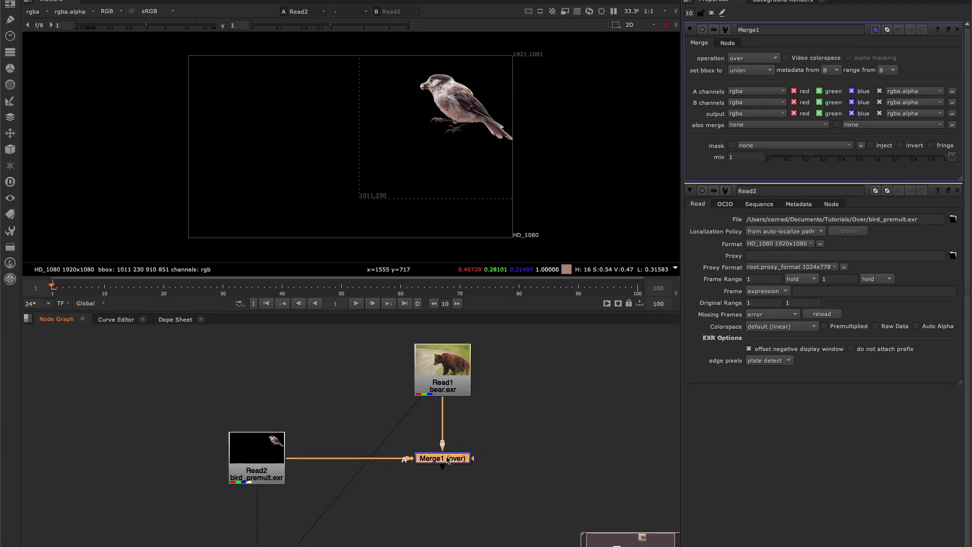
pyautogui.press('1')
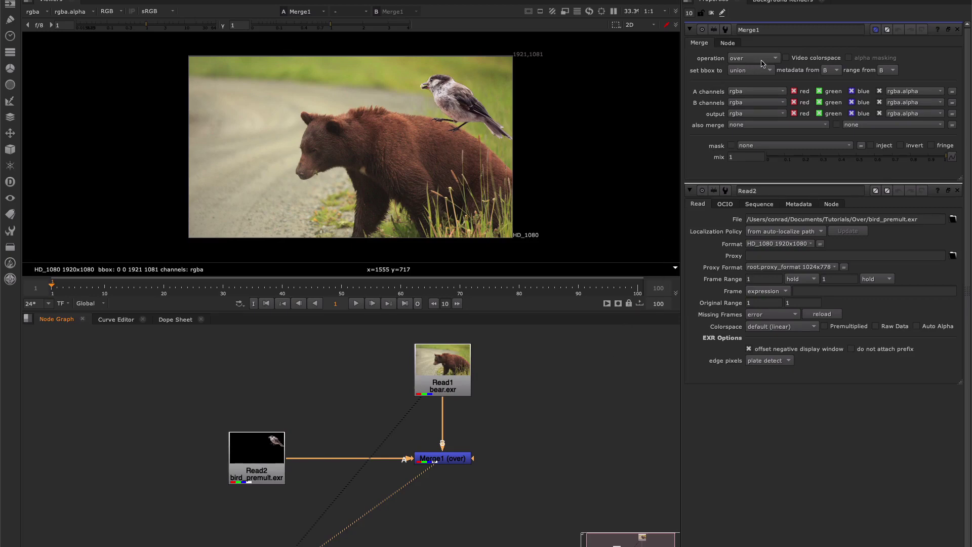
# Compare the bird_premult.exr image with the Merge1 over result in the viewer.
pyautogui.click(530, 426)
pyautogui.moveTo(531, 425); pyautogui.dragTo(484, 458)
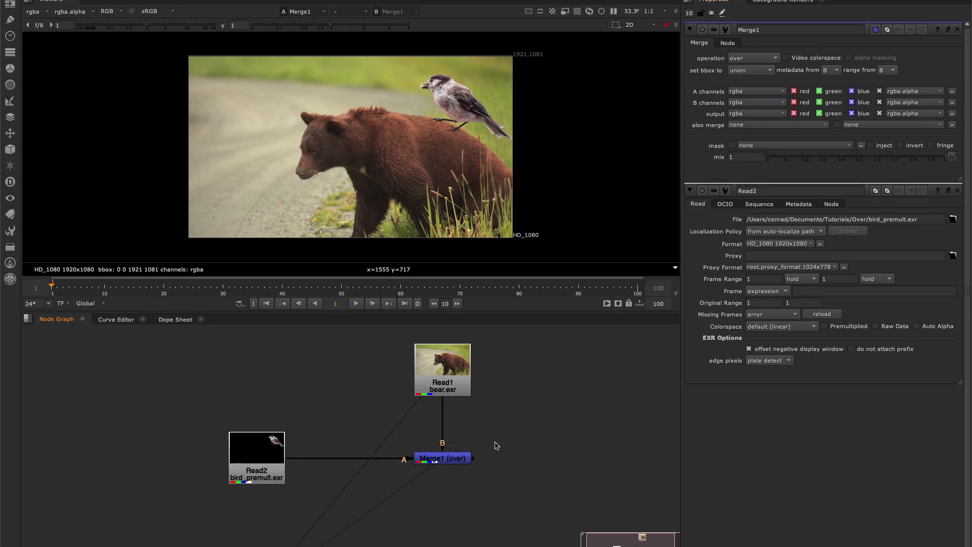
pyautogui.click(259, 469)
pyautogui.press('1')
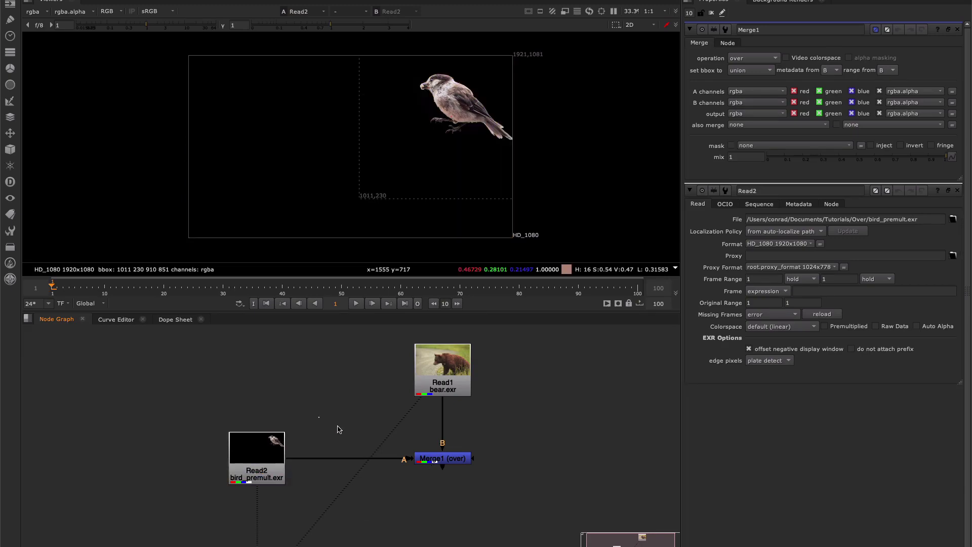
pyautogui.moveTo(318, 416); pyautogui.dragTo(476, 473)
pyautogui.press('1')
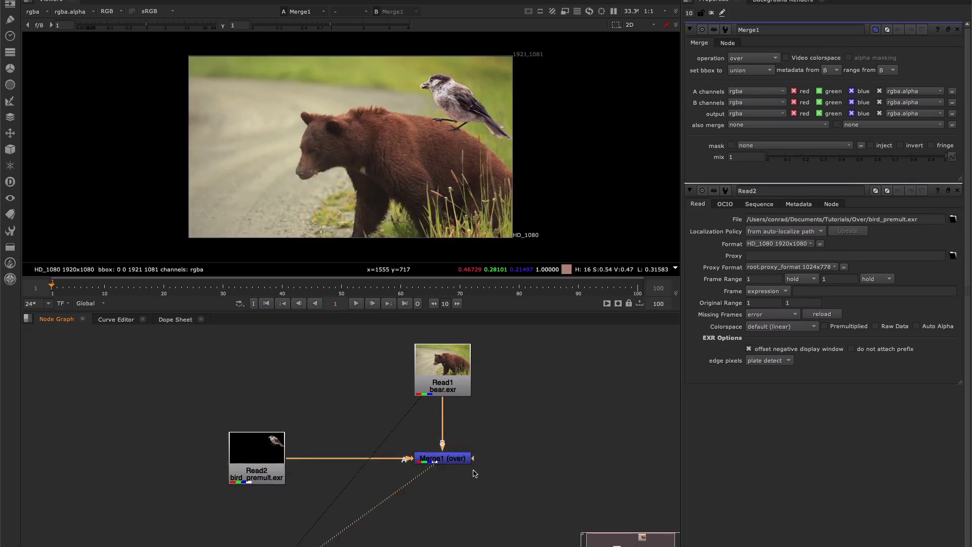
# Set the Merge1 operation to plus and move the node farther below the bear.exr read.
pyautogui.click(742, 62)
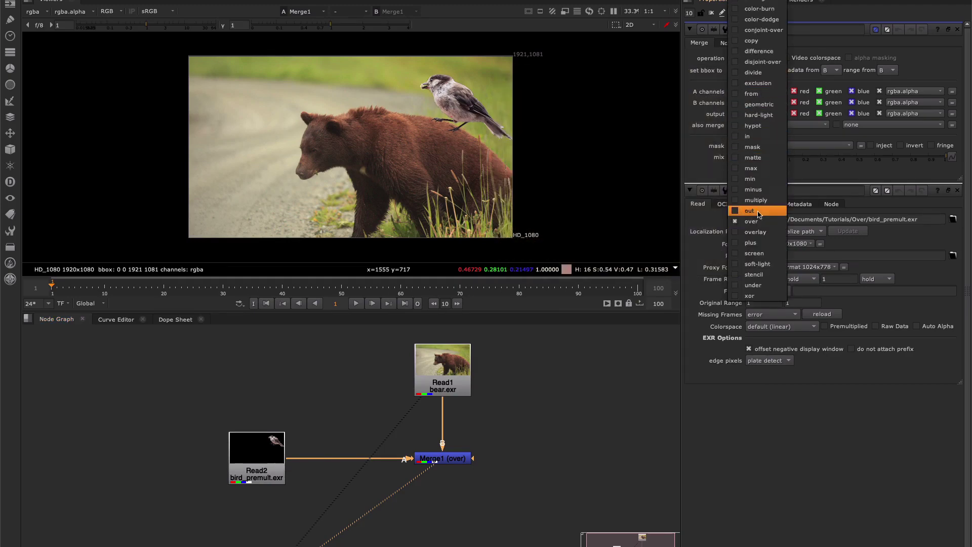
pyautogui.click(756, 243)
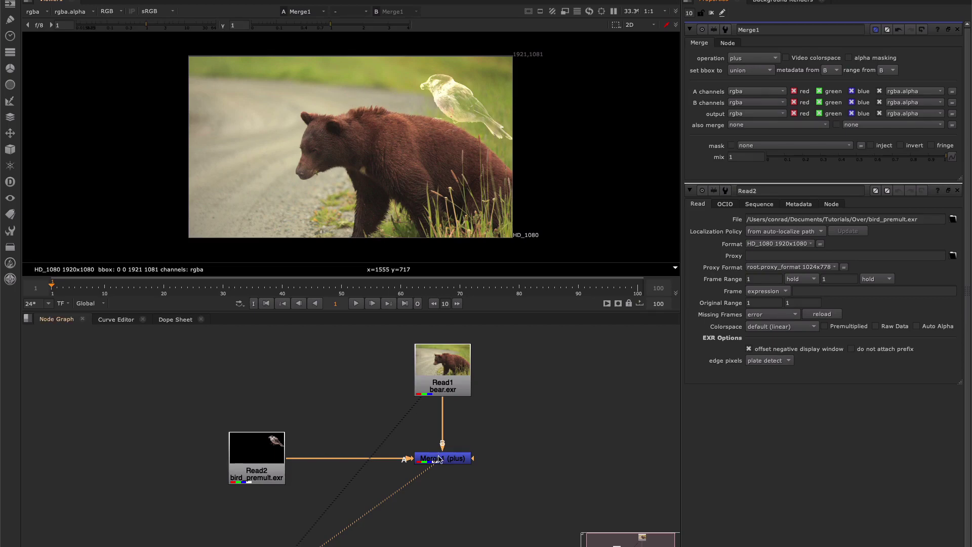
pyautogui.moveTo(439, 460); pyautogui.dragTo(440, 533)
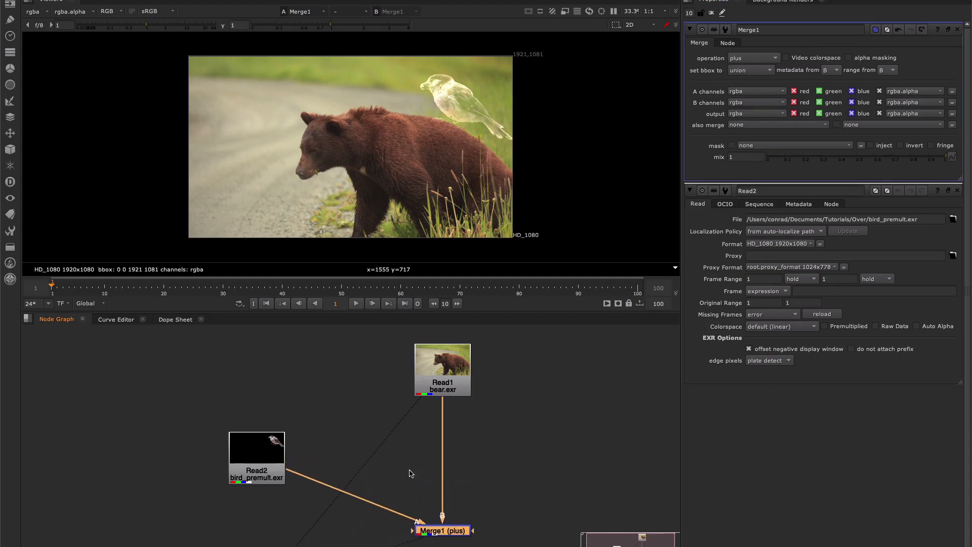
pyautogui.moveTo(349, 438); pyautogui.dragTo(357, 419, button='middle')
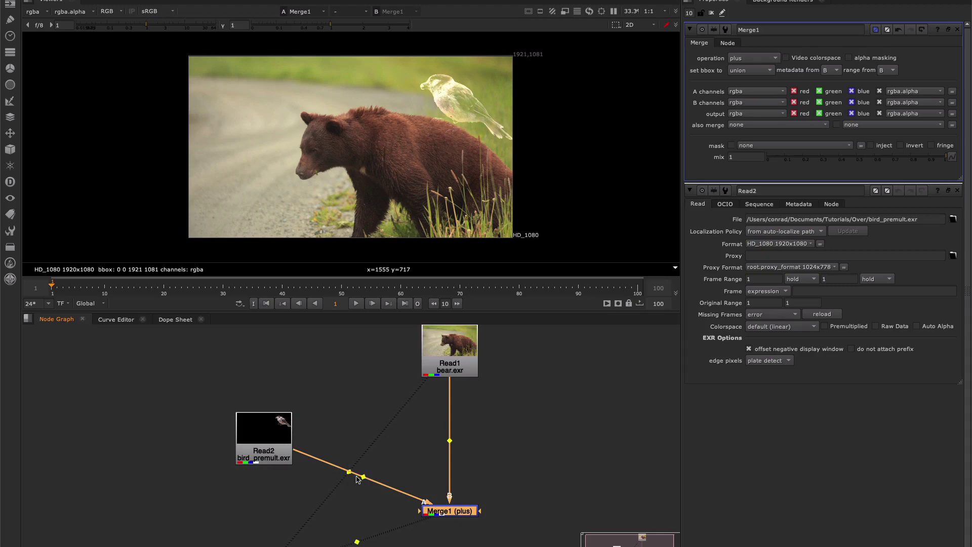
# Add a dot to Merge1's A input directly below bird_premult.exr and show the bird's alpha channel in the viewer.
pyautogui.keyDown('ctrl'); pyautogui.moveTo(360, 476); pyautogui.dragTo(264, 512); pyautogui.keyUp('ctrl')
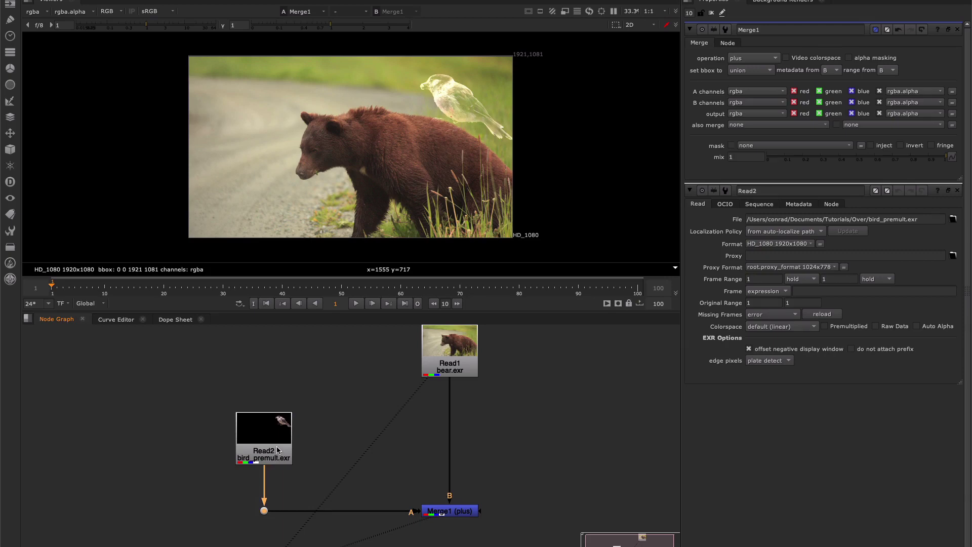
pyautogui.moveTo(276, 460); pyautogui.dragTo(279, 442)
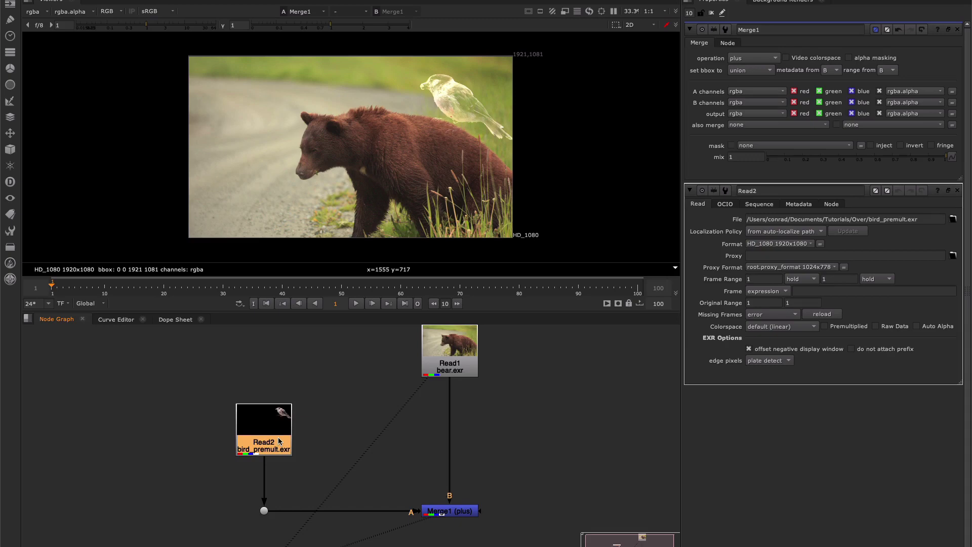
pyautogui.press('1')
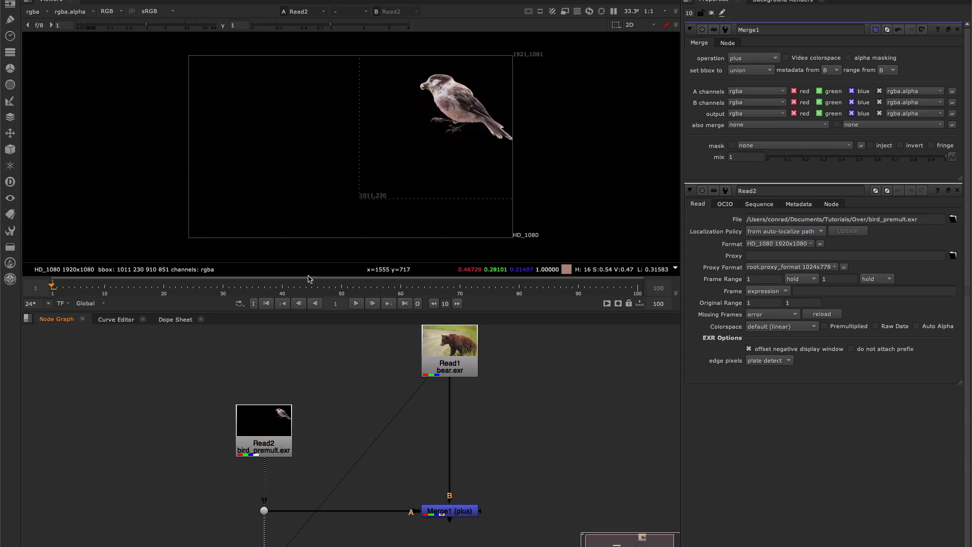
pyautogui.press('a')
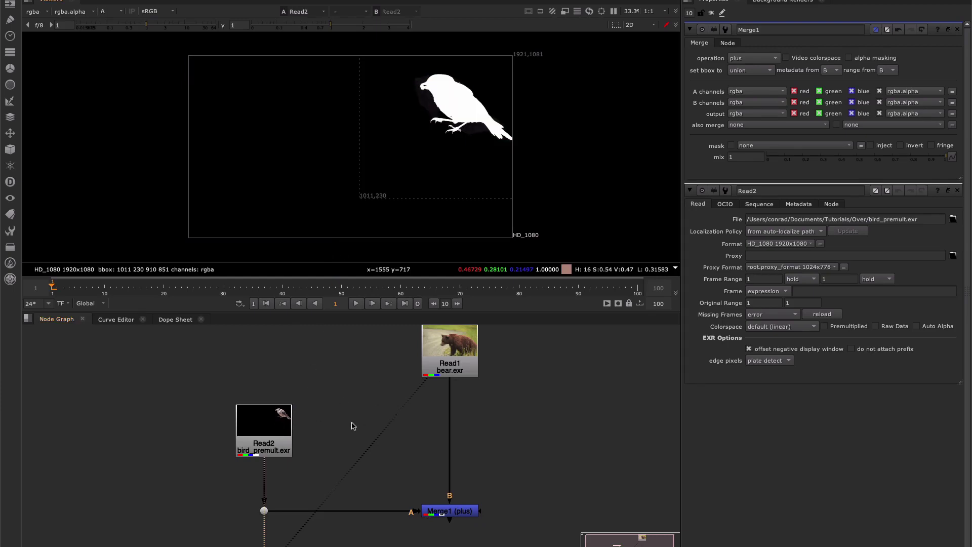
# Add a Shuffle node fed by bird_premult.exr and align it beside the read node.
pyautogui.click(283, 430)
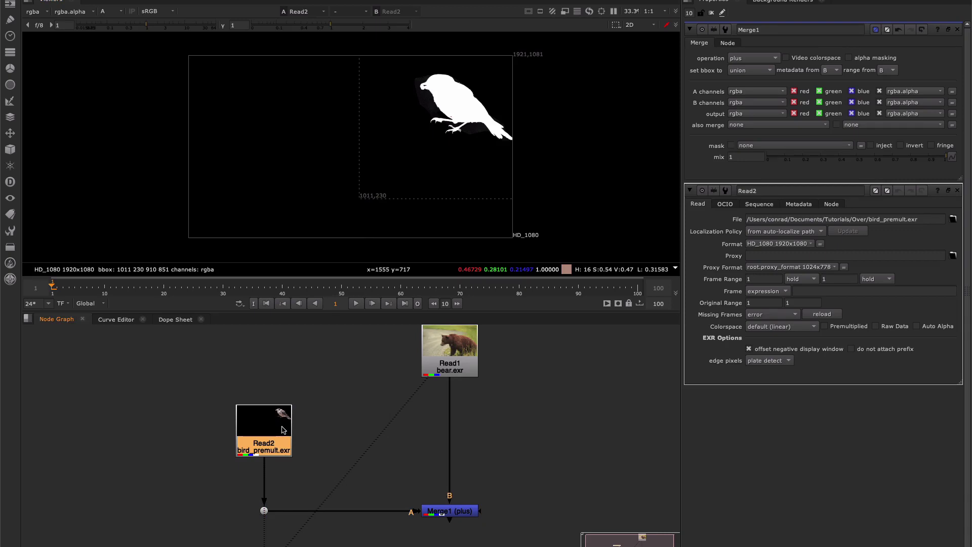
pyautogui.press('Tab')
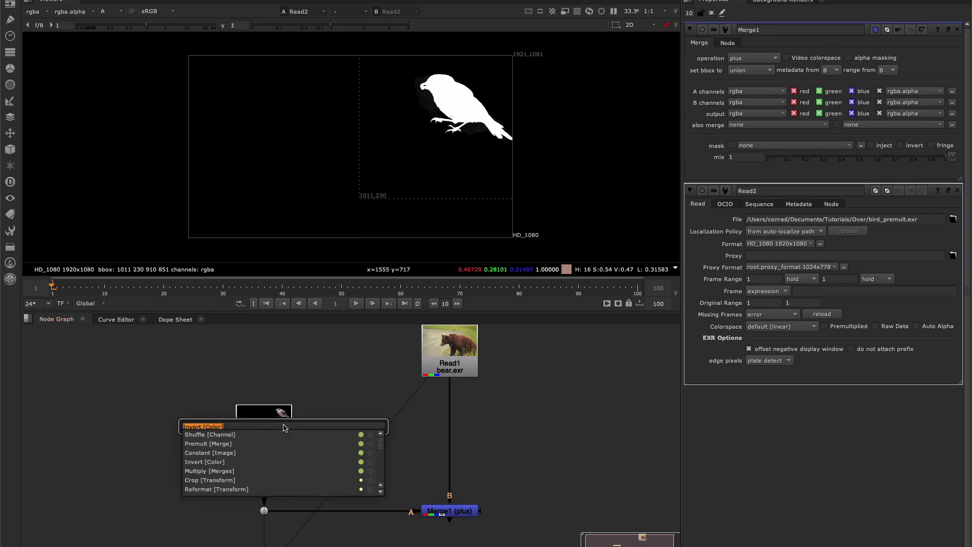
pyautogui.write('shu')
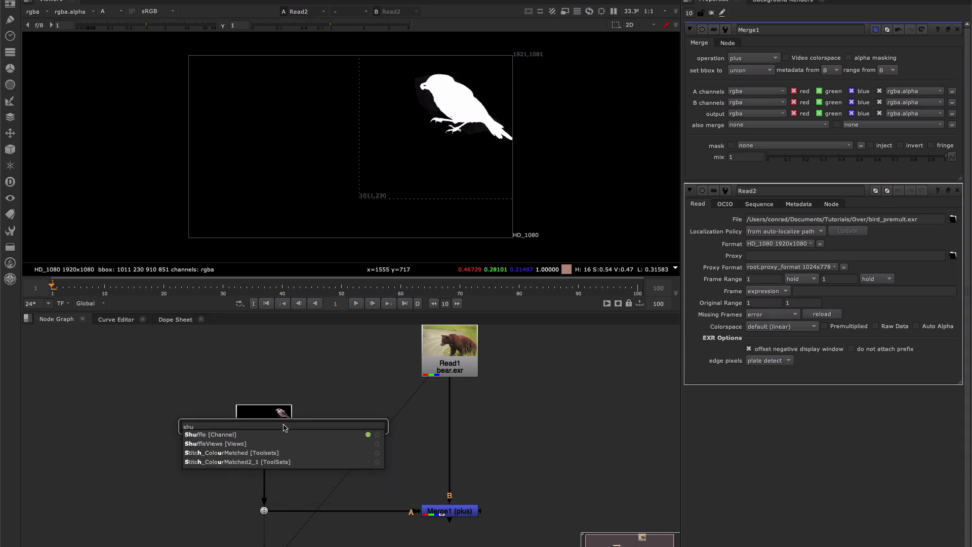
pyautogui.press('Down')
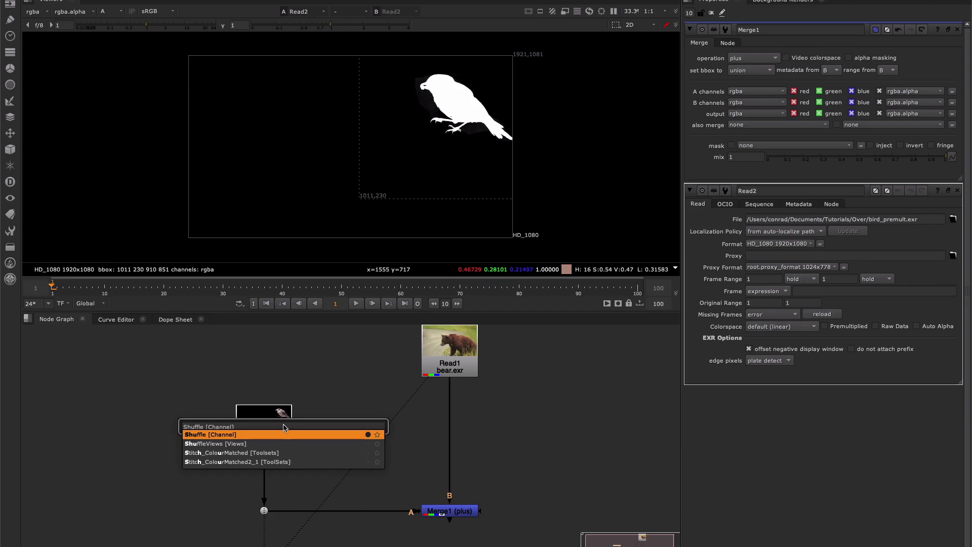
pyautogui.press('Return')
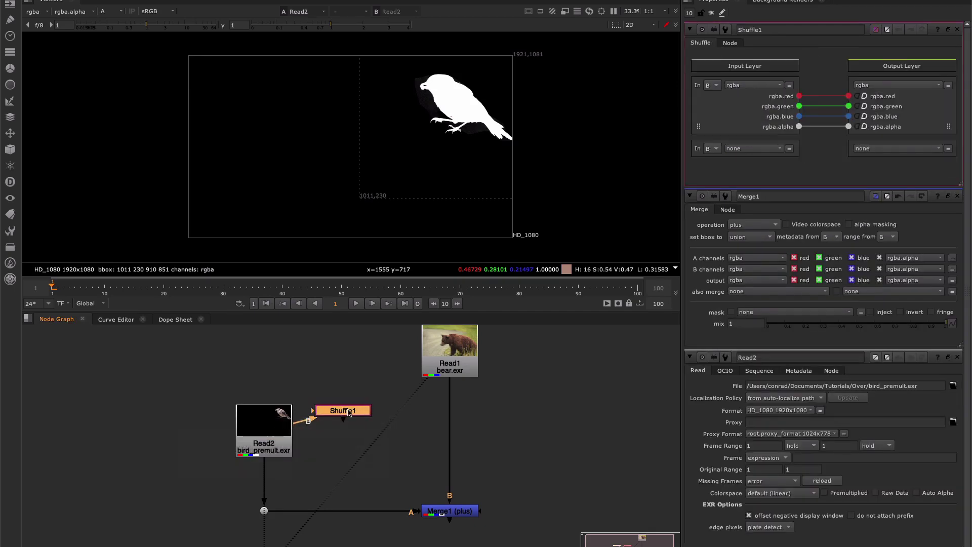
pyautogui.moveTo(352, 411); pyautogui.dragTo(356, 431)
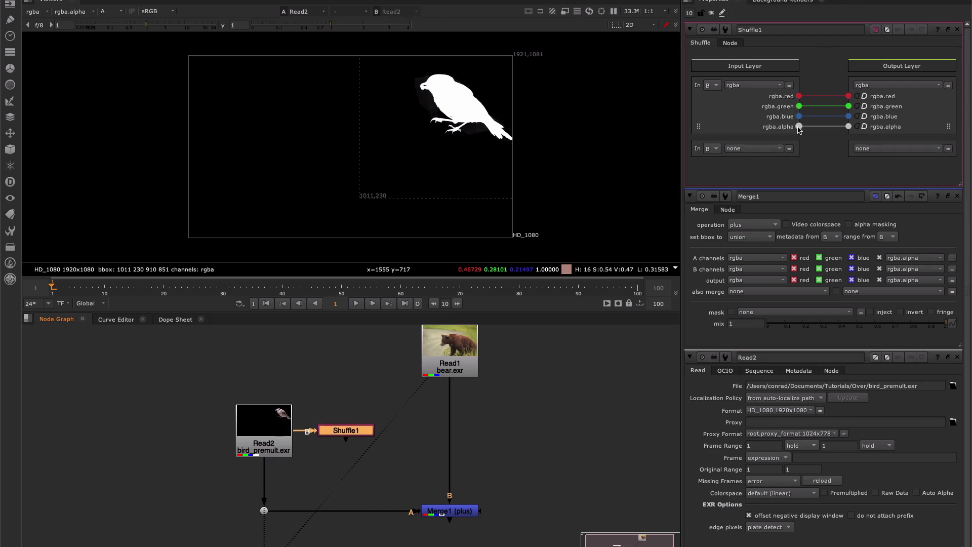
# Route rgba.alpha to the red, green, blue and alpha outputs in Shuffle1 and show the result in the viewer.
pyautogui.moveTo(800, 129); pyautogui.dragTo(836, 119)
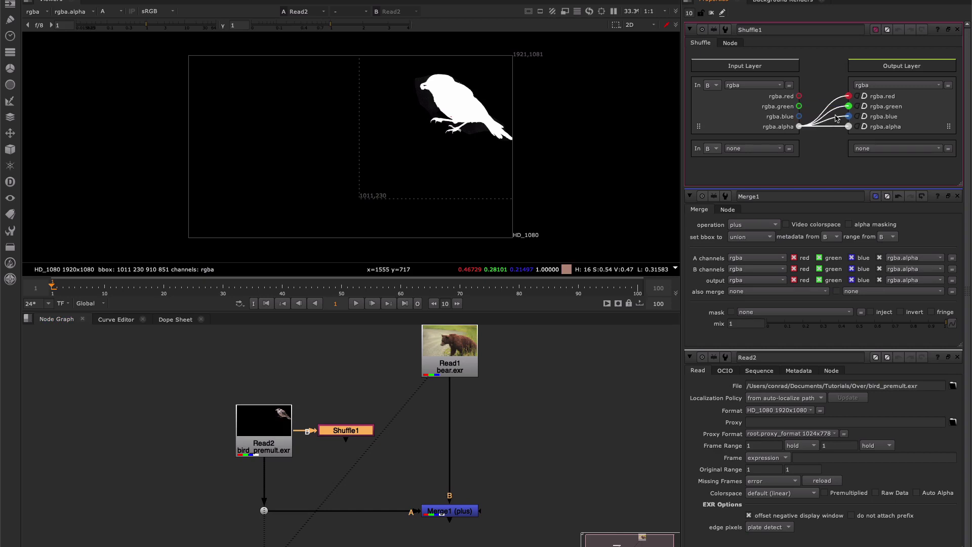
pyautogui.moveTo(837, 117); pyautogui.dragTo(838, 118)
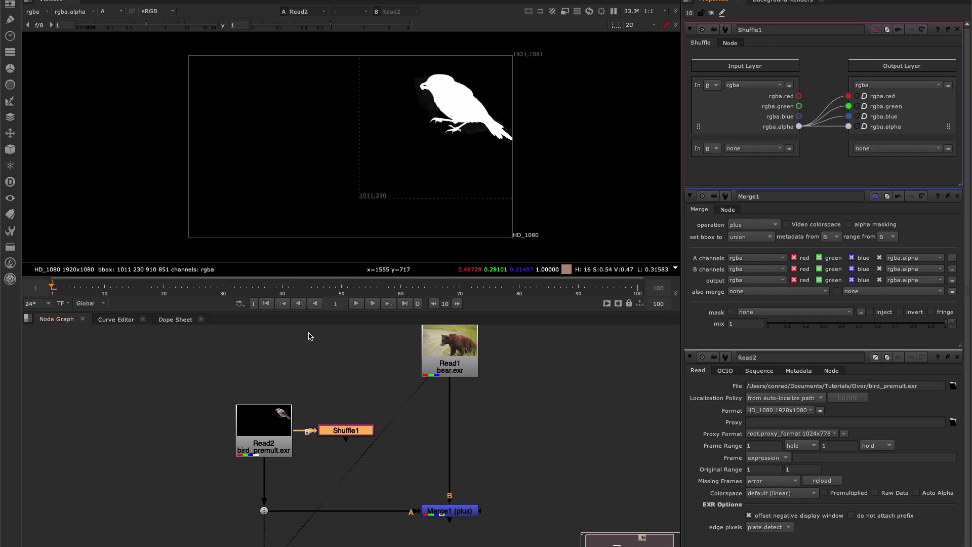
pyautogui.moveTo(344, 431); pyautogui.dragTo(347, 431)
pyautogui.press('1')
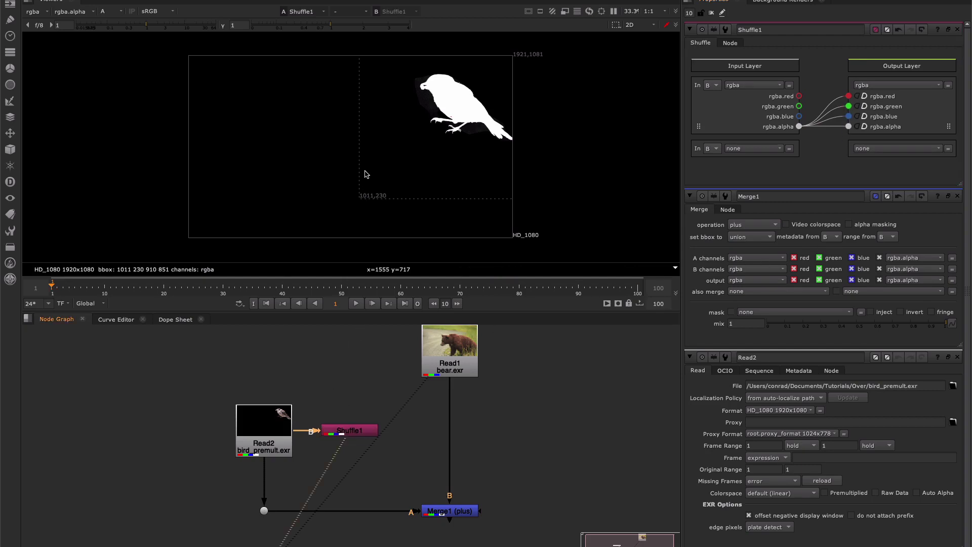
pyautogui.press('a')
pyautogui.press('a')
# Shift the bird branch away from the bear branch, connect an Invert node after Shuffle1 and view the inverted matte.
pyautogui.moveTo(172, 385); pyautogui.dragTo(393, 506)
pyautogui.moveTo(260, 448); pyautogui.dragTo(231, 448)
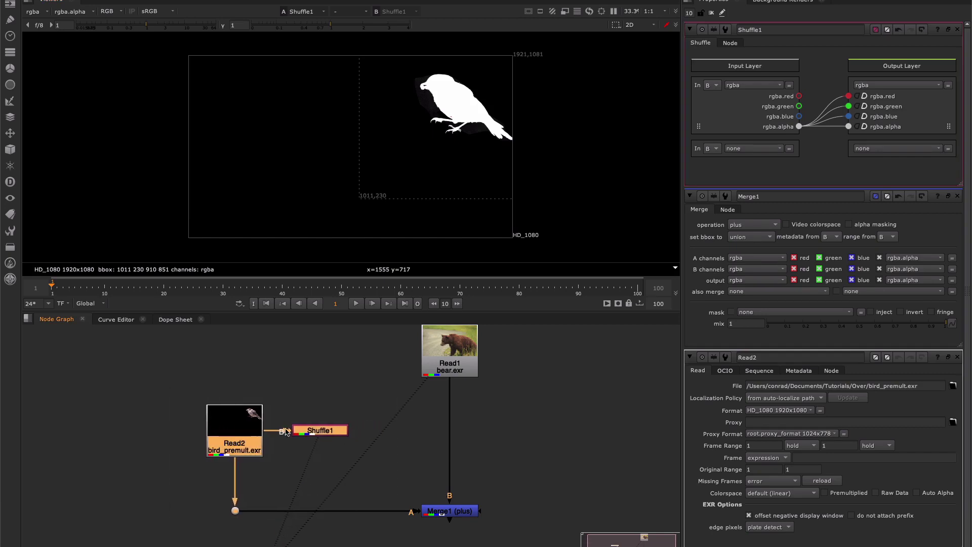
pyautogui.click(314, 413)
pyautogui.press('Tab')
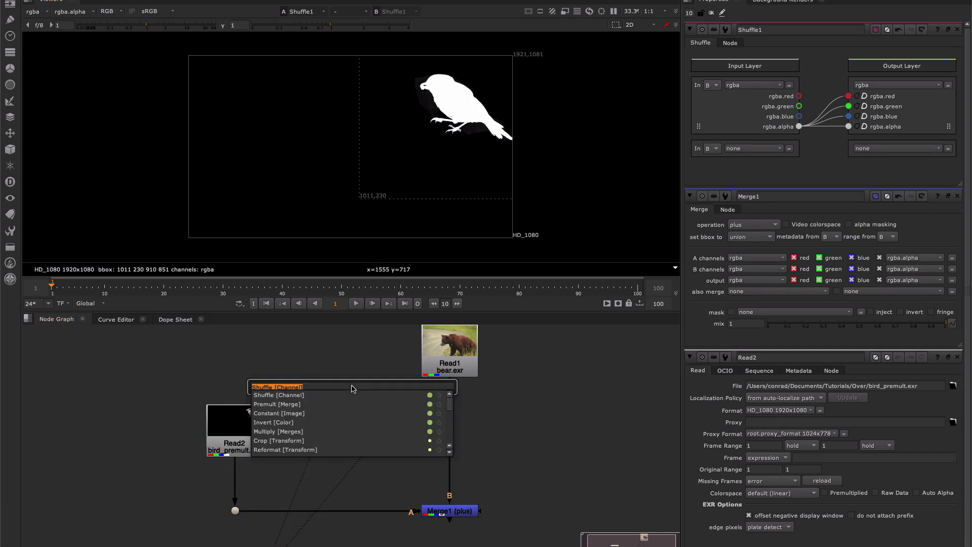
pyautogui.write('in')
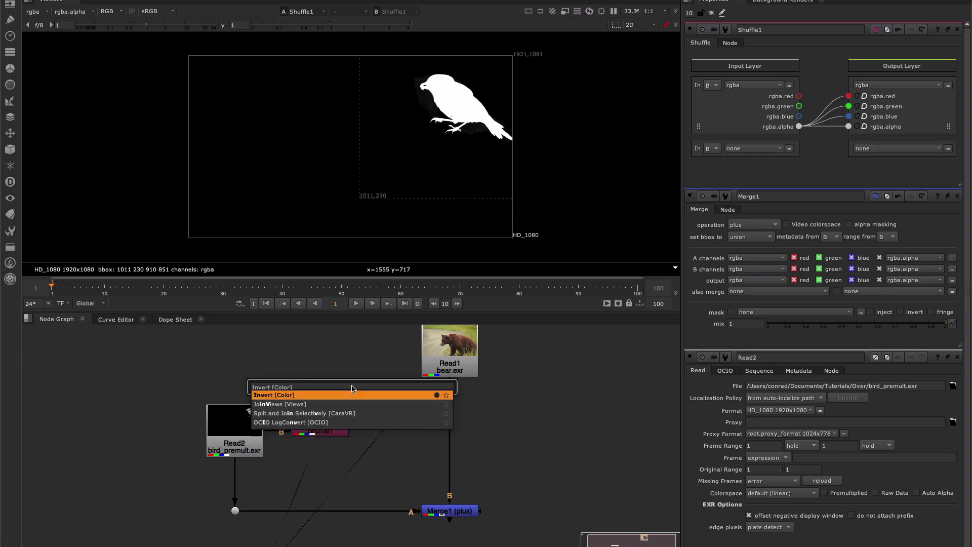
pyautogui.press('Return')
pyautogui.moveTo(353, 389); pyautogui.dragTo(326, 431)
pyautogui.moveTo(406, 449); pyautogui.dragTo(400, 432)
pyautogui.press('1')
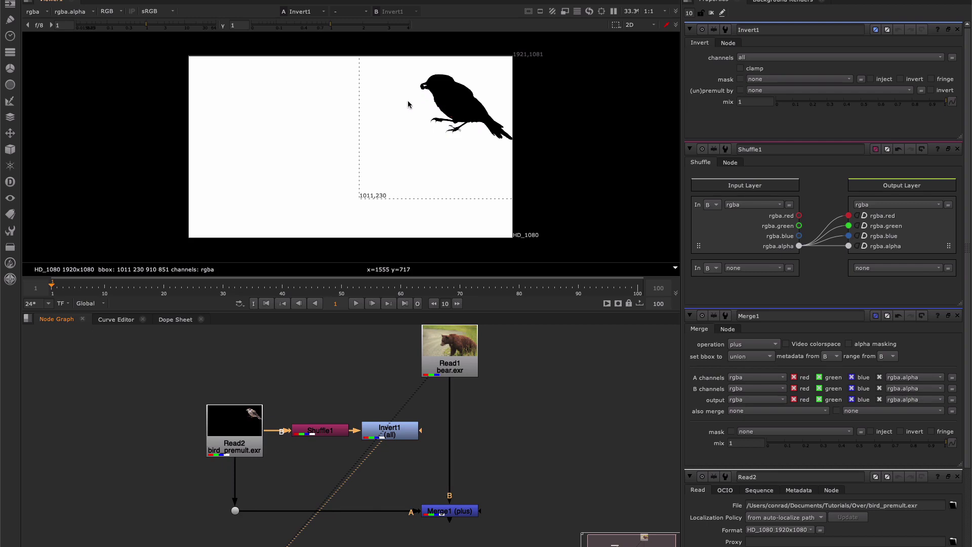
# Sample a pixel inside the bird on the inverted matte and read the Invert node's help description.
pyautogui.keyDown('ctrl'); pyautogui.click(445, 103); pyautogui.keyUp('ctrl')
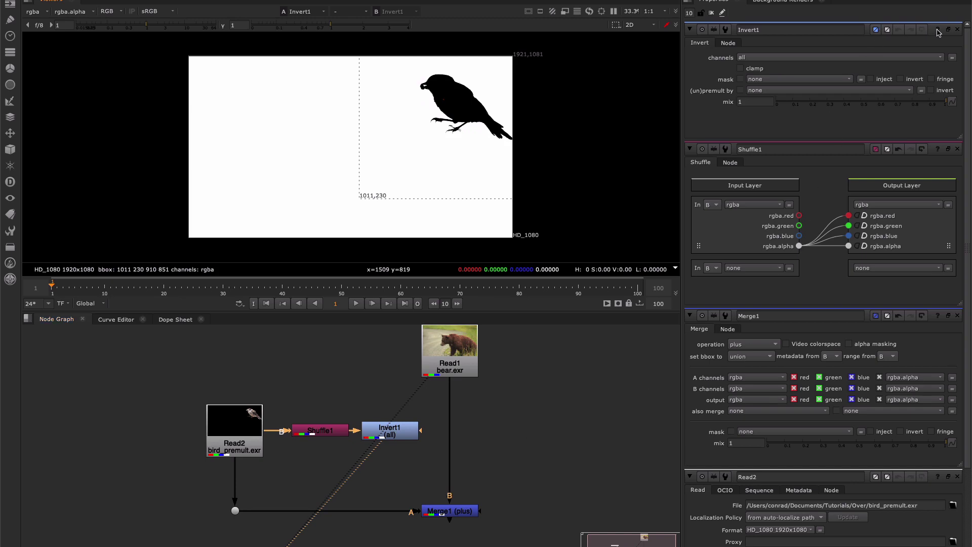
pyautogui.moveTo(938, 32)
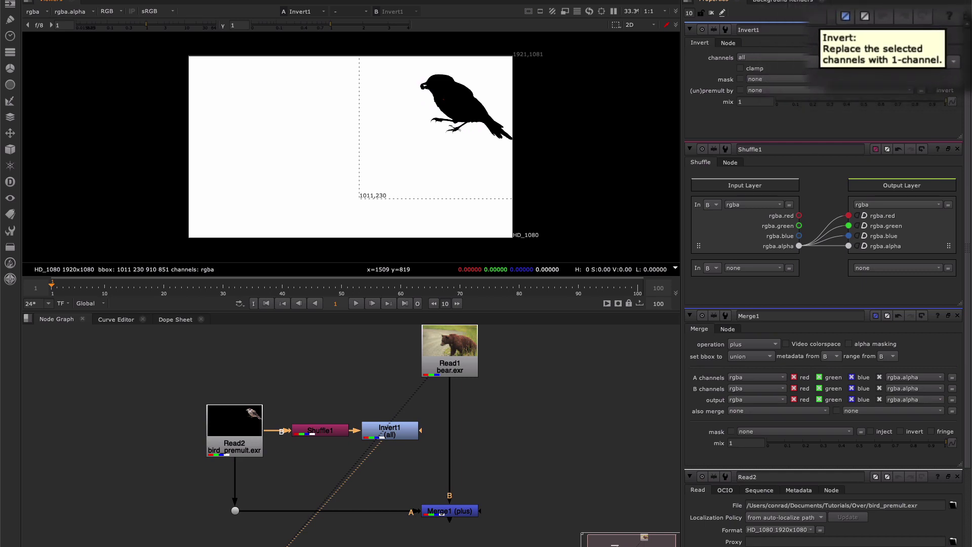
# Move bear.exr and Merge1 farther away from the Invert1 node to make room in the node graph.
pyautogui.moveTo(499, 531); pyautogui.dragTo(407, 332)
pyautogui.moveTo(457, 350); pyautogui.dragTo(508, 351)
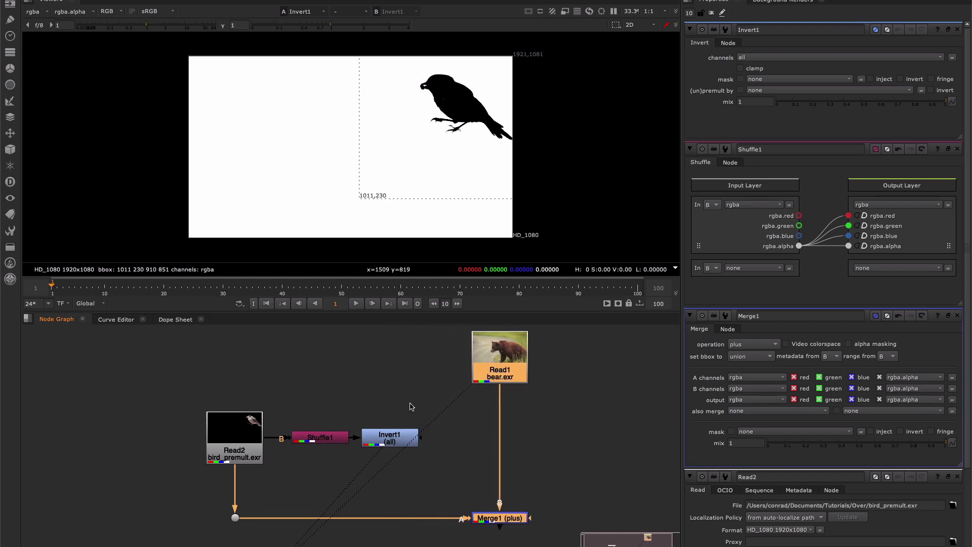
pyautogui.click(389, 438)
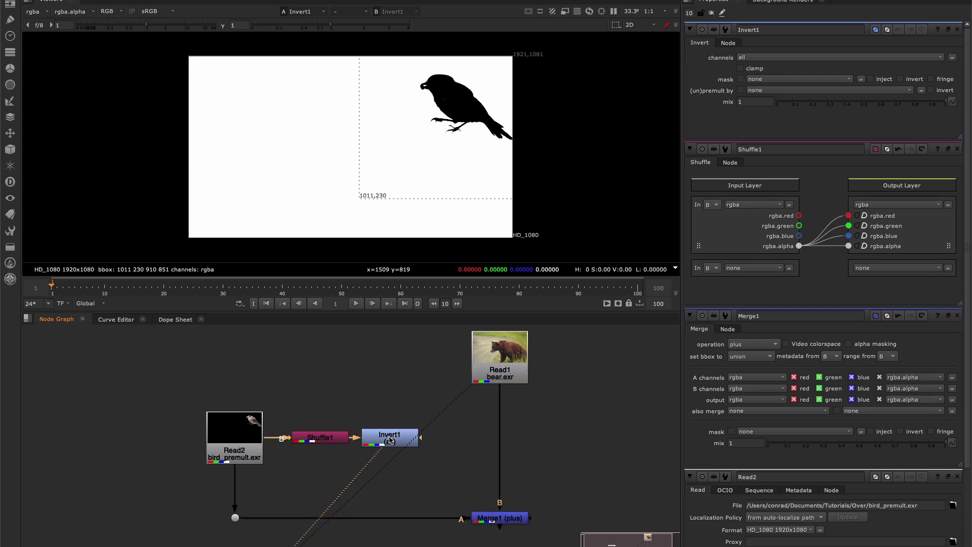
# Compare the value of a pixel inside the bird between the Shuffle1 matte and the Invert1 matte.
pyautogui.click(325, 439)
pyautogui.press('1')
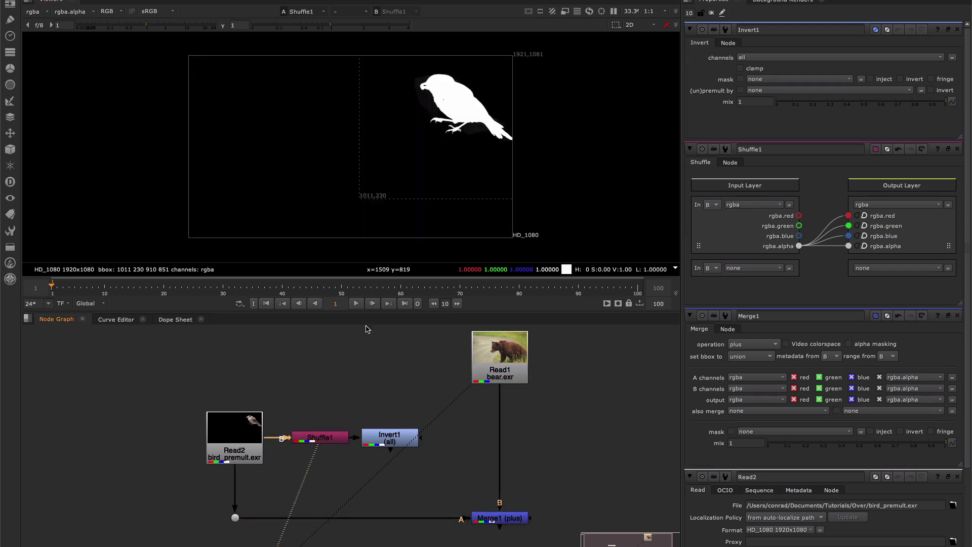
pyautogui.scroll(8, 451, 131)
pyautogui.keyDown('ctrl'); pyautogui.click(451, 132); pyautogui.keyUp('ctrl')
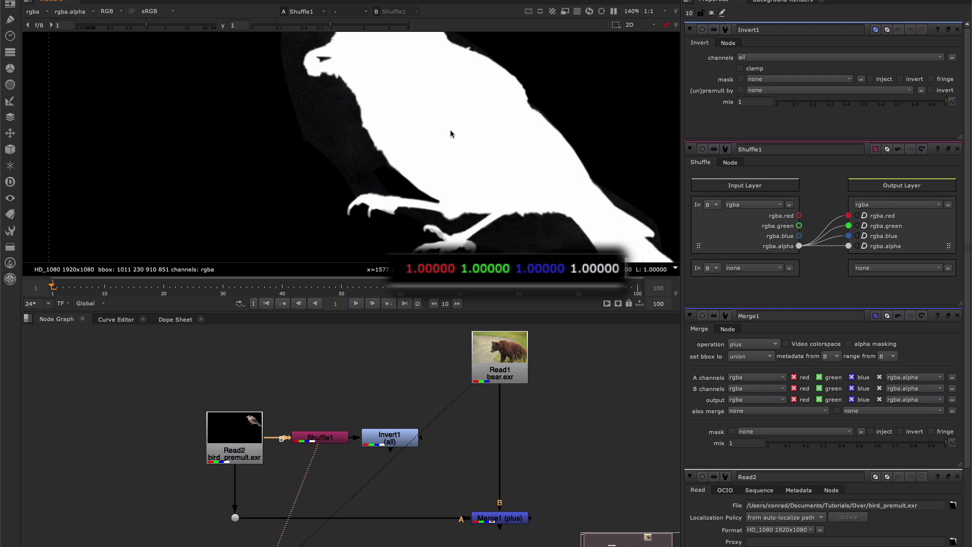
pyautogui.click(402, 441)
pyautogui.press('1')
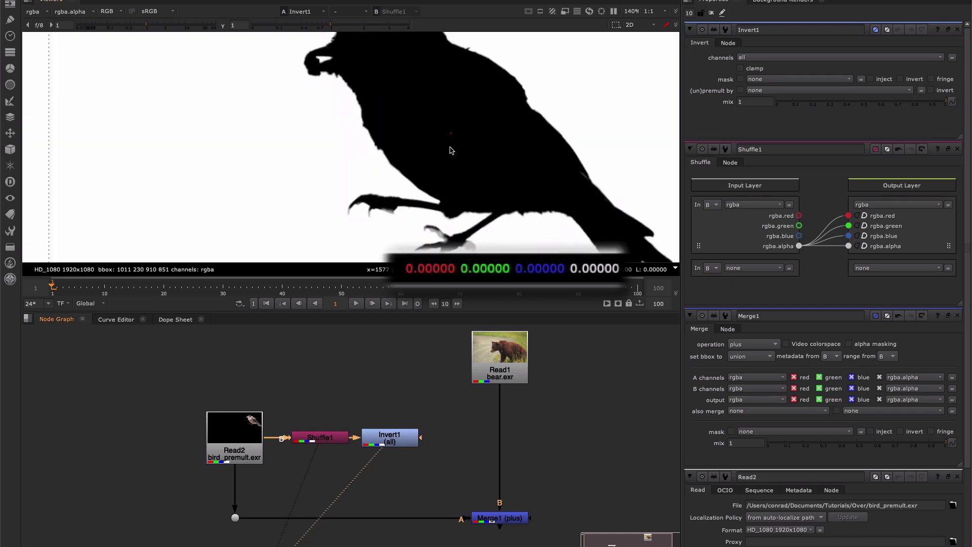
# Compare the value of a background pixel outside the bird between Shuffle1 and Invert1.
pyautogui.press('1')
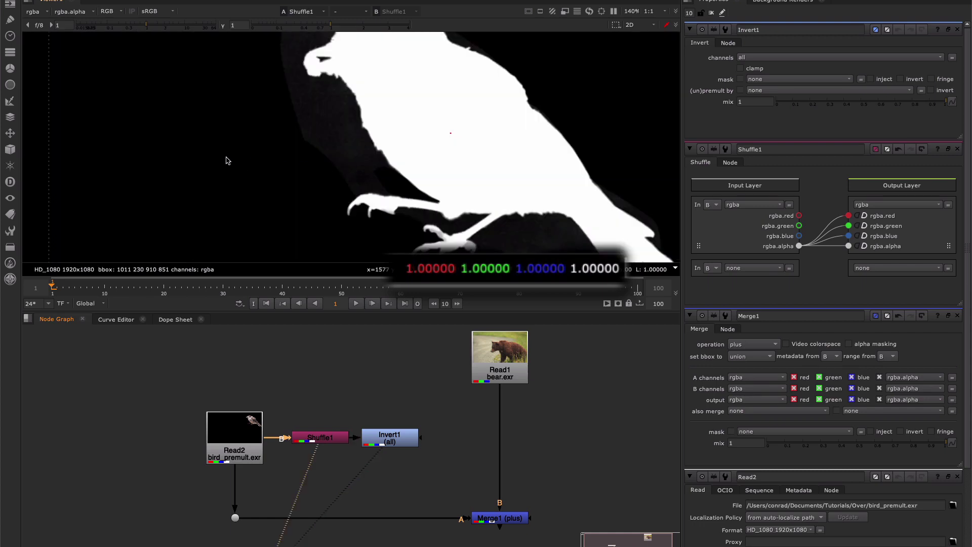
pyautogui.keyDown('ctrl'); pyautogui.click(226, 157); pyautogui.keyUp('ctrl')
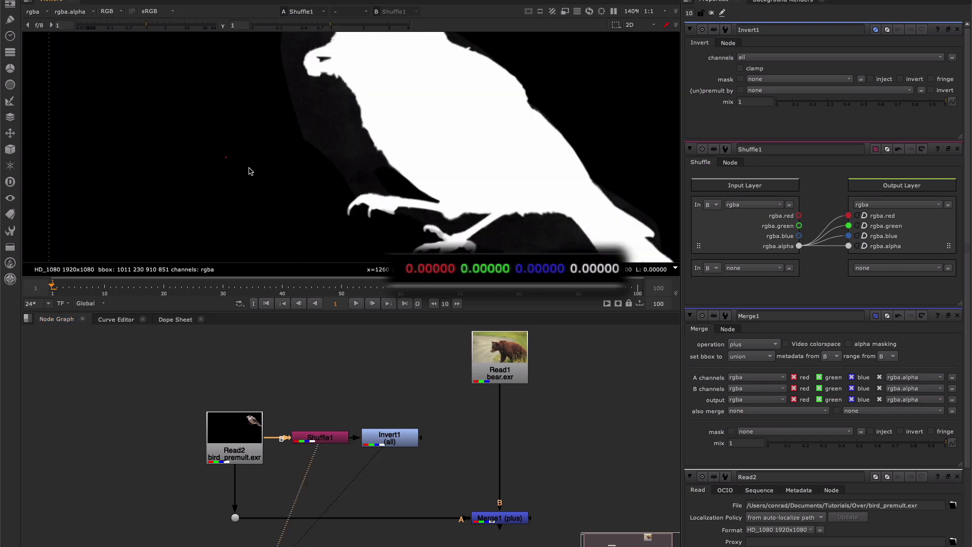
pyautogui.click(402, 436)
pyautogui.press('1')
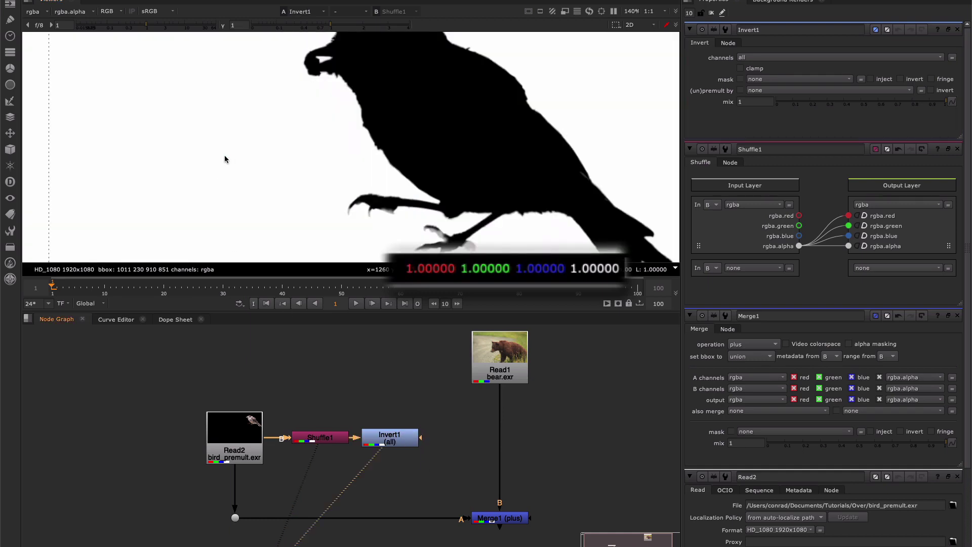
# Compare the value of a semi-transparent pixel on the bird's soft edge between Invert1 and Shuffle1.
pyautogui.scroll(8, 487, 183)
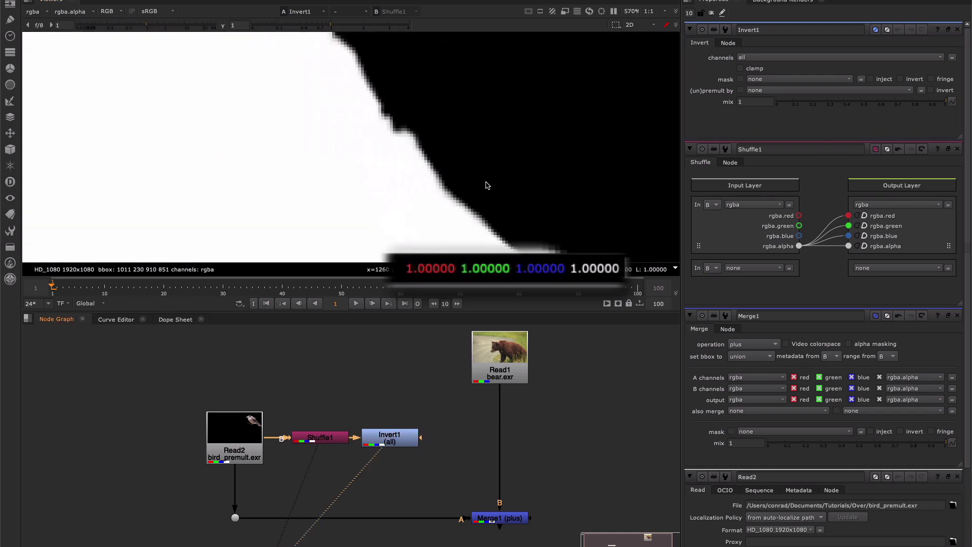
pyautogui.keyDown('ctrl'); pyautogui.click(431, 204); pyautogui.keyUp('ctrl')
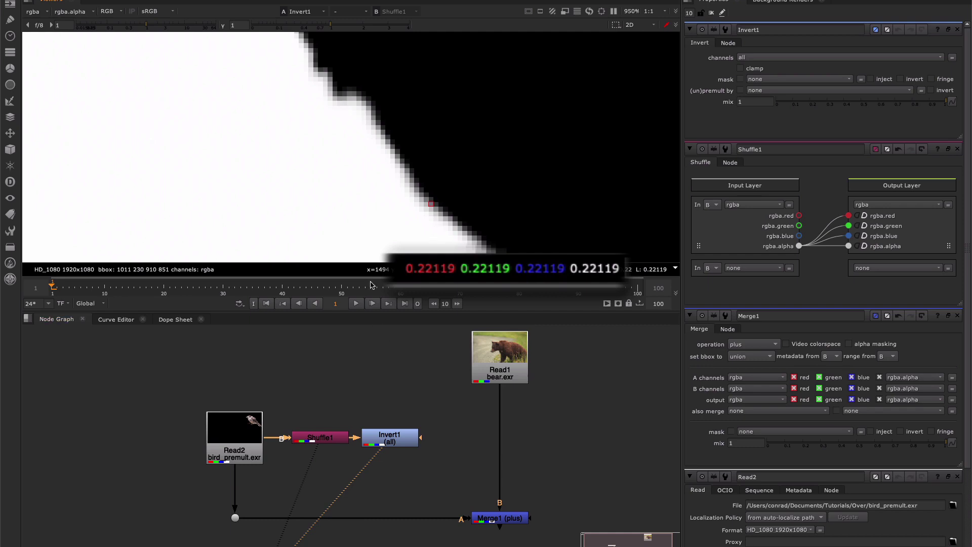
pyautogui.click(312, 439)
pyautogui.press('1')
pyautogui.scroll(2, 440, 206)
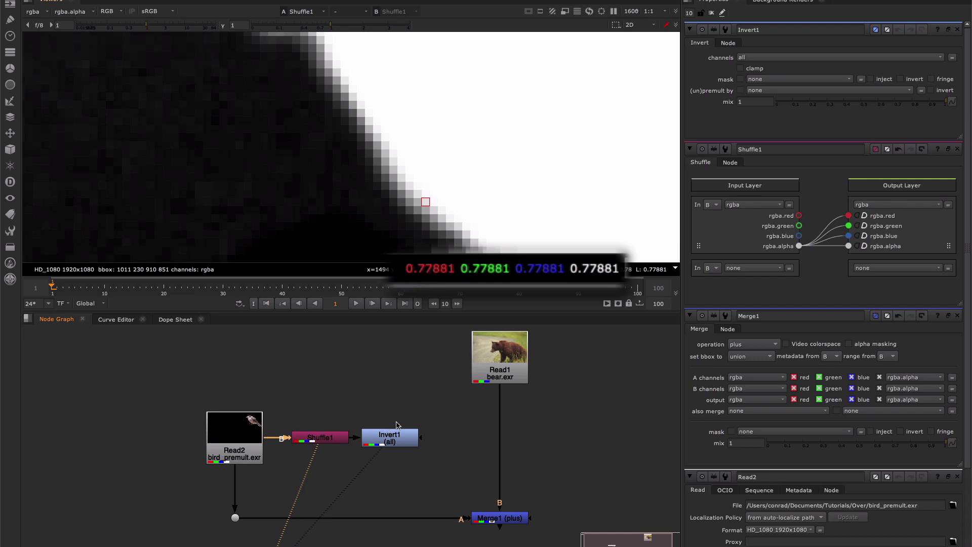
pyautogui.click(391, 444)
pyautogui.press('1')
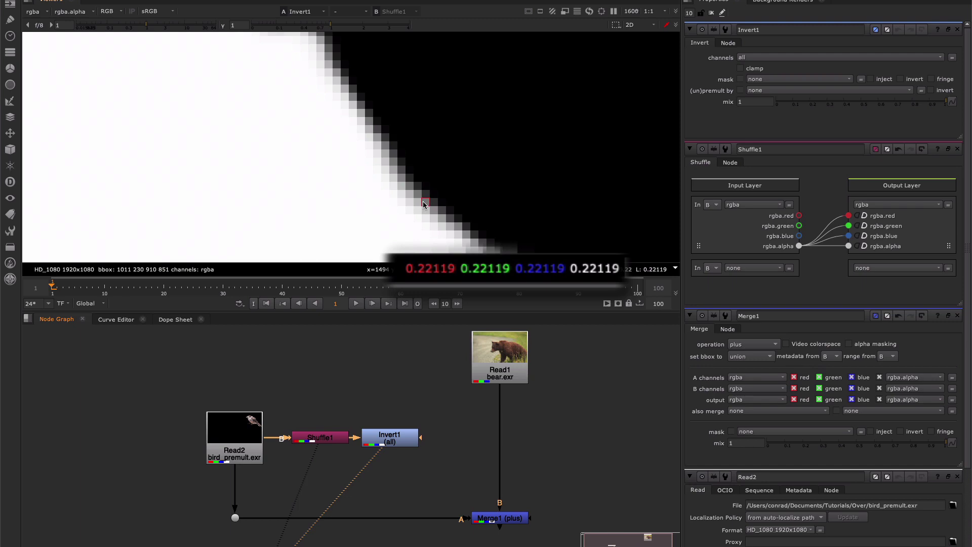
# Compare the value of a nearly black pixel on the bird's matte edge between Shuffle1 and Invert1.
pyautogui.press('pageup')
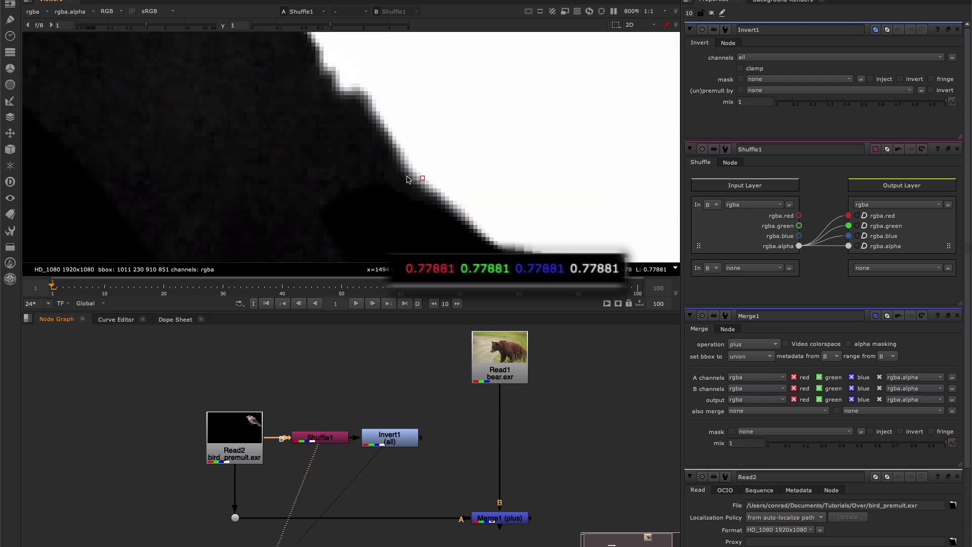
pyautogui.scroll(2, 444, 199)
pyautogui.keyDown('ctrl'); pyautogui.click(434, 207); pyautogui.keyUp('ctrl')
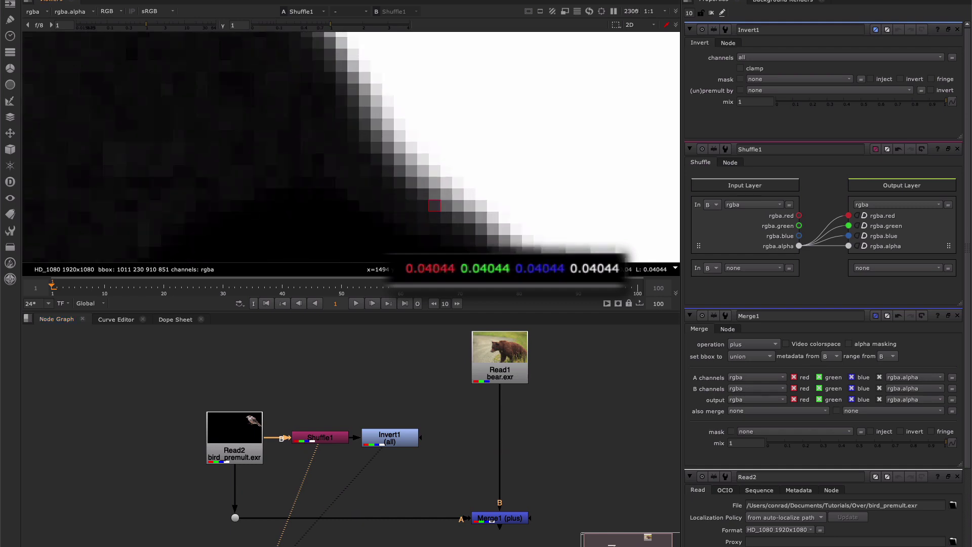
pyautogui.scroll(1, 445, 208)
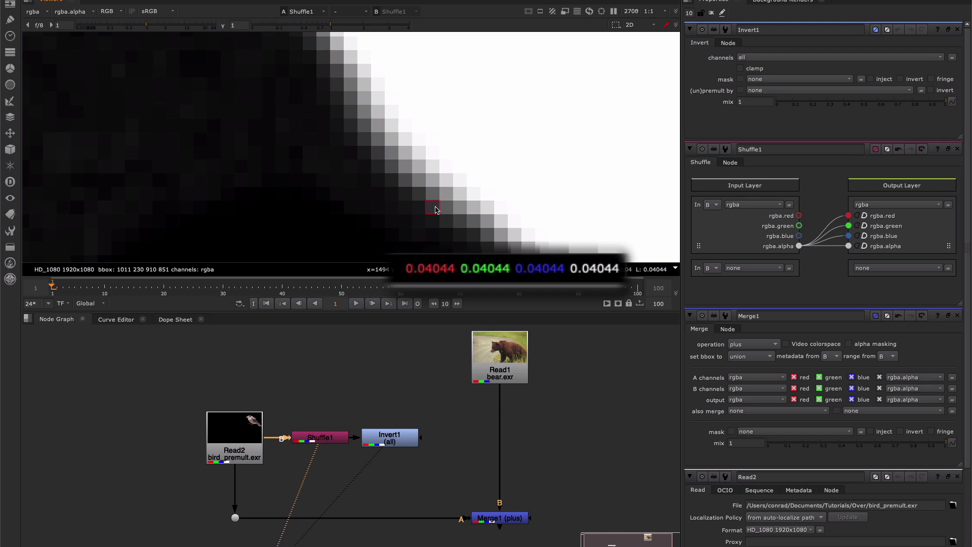
pyautogui.click(379, 439)
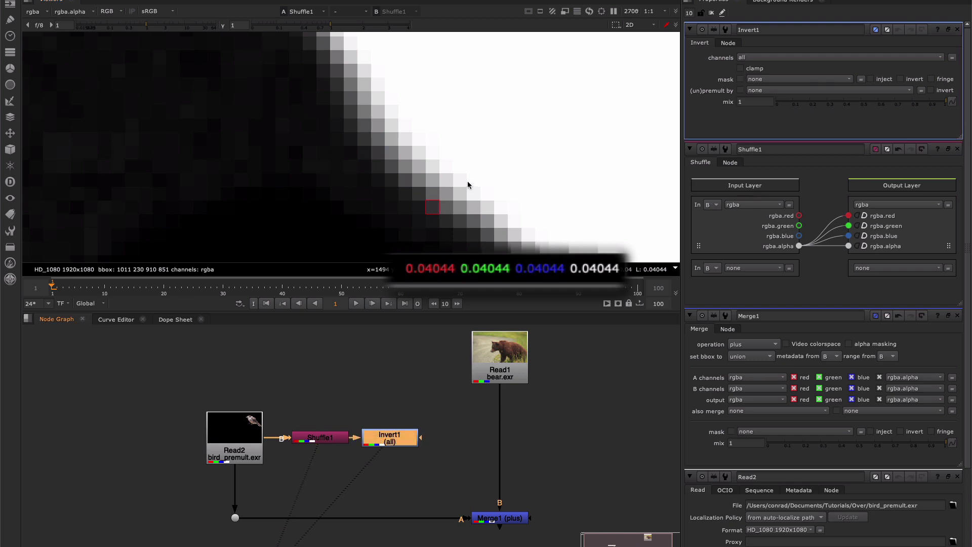
pyautogui.press('1')
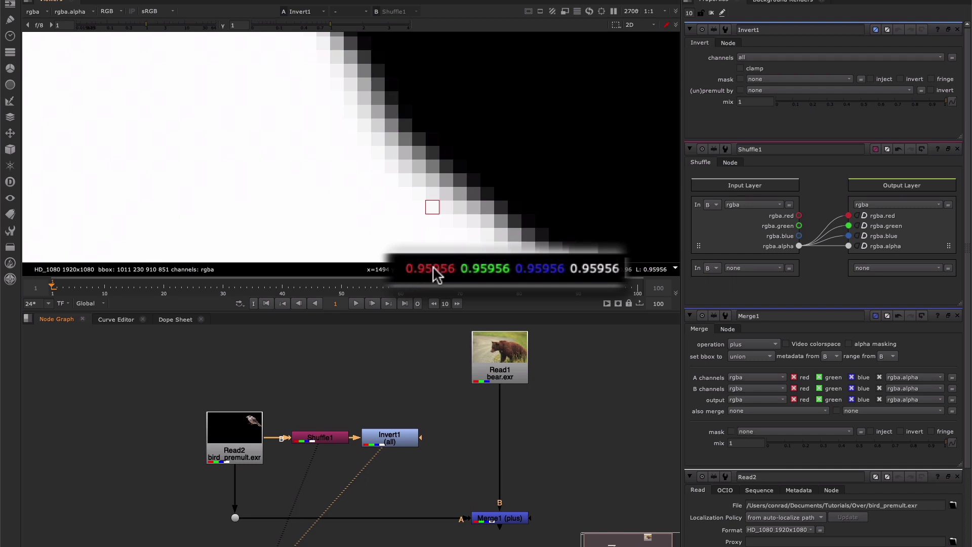
# Compare the value of a mid-grey pixel on the bird's matte edge between Shuffle1 and Invert1.
pyautogui.press('1')
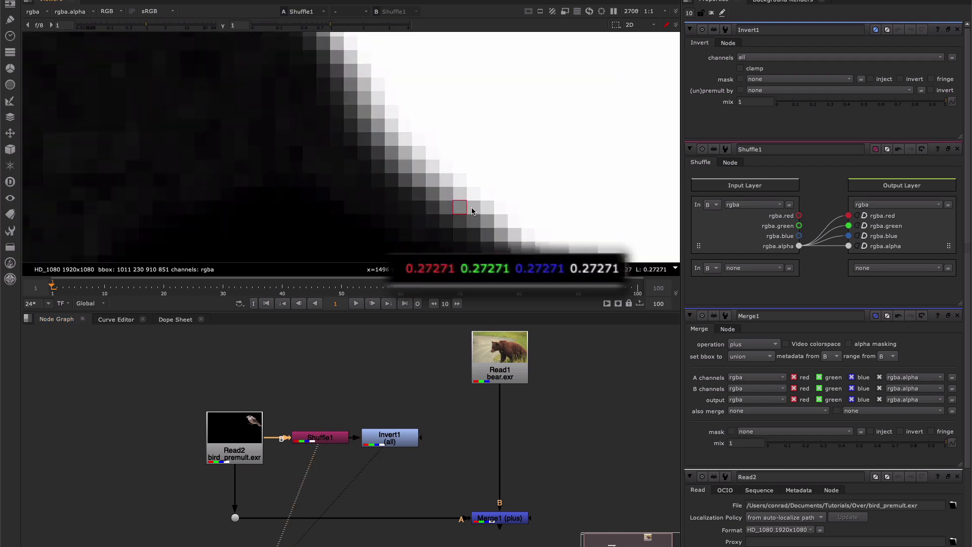
pyautogui.click(321, 439)
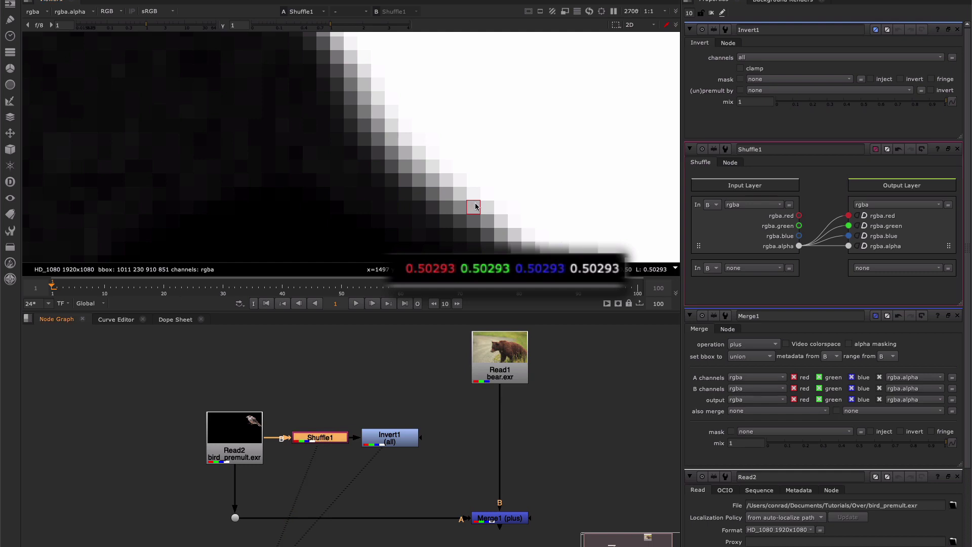
pyautogui.click(401, 439)
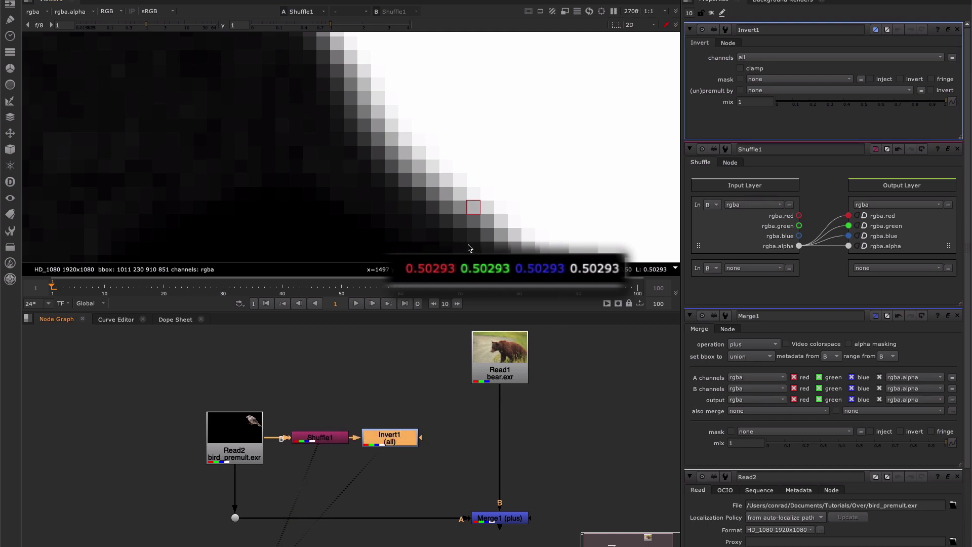
pyautogui.press('1')
pyautogui.click(417, 411)
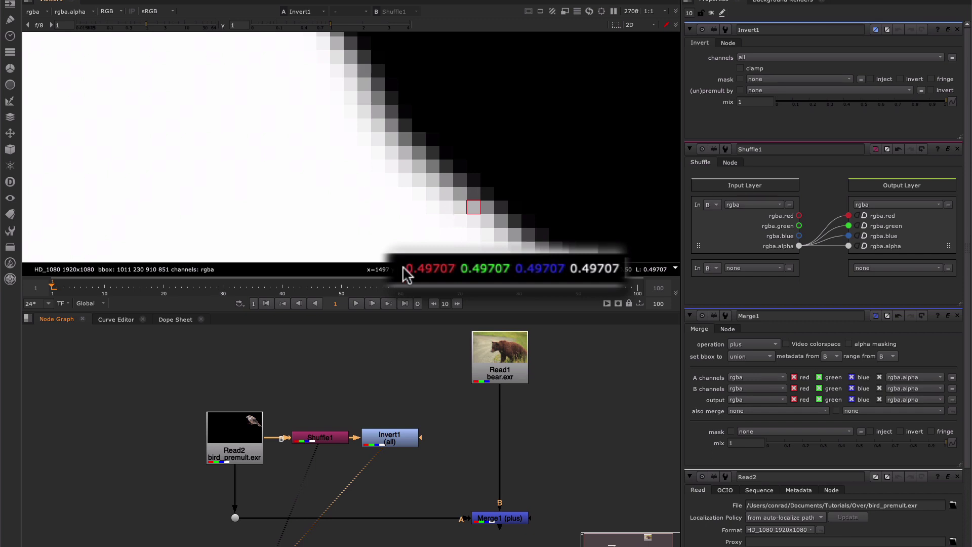
pyautogui.click(412, 443)
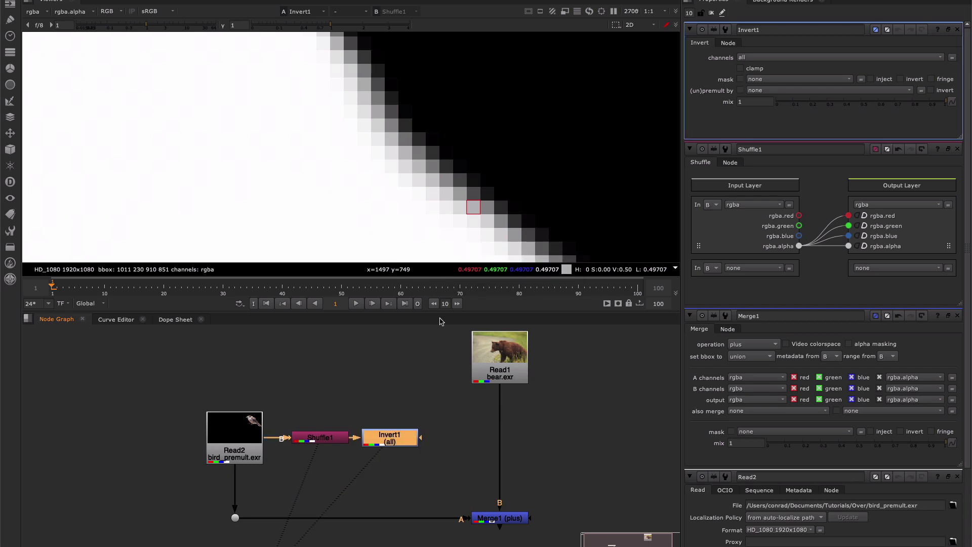
# Add a Multiply merge with Invert1 as its A input and insert it between bear.exr and Merge1.
pyautogui.scroll(-15, 451, 148)
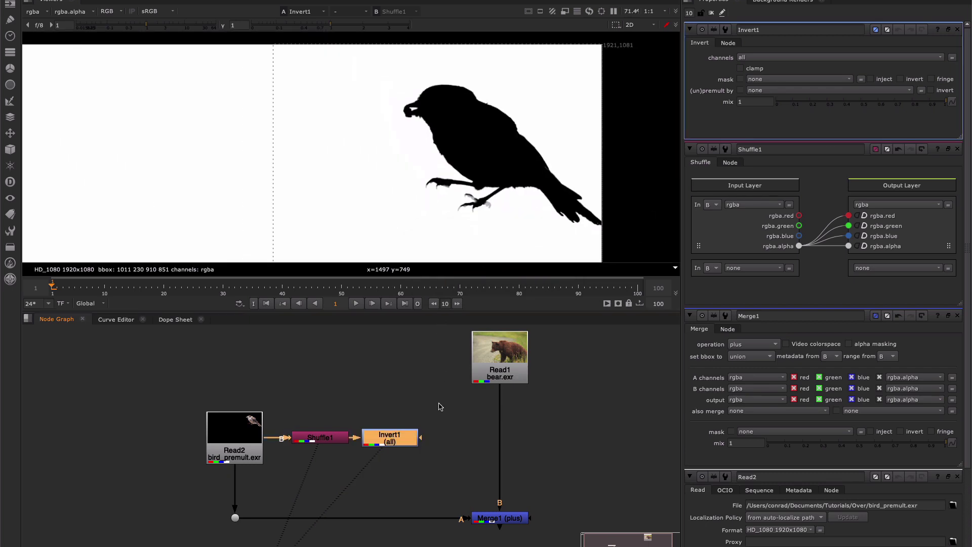
pyautogui.click(459, 464)
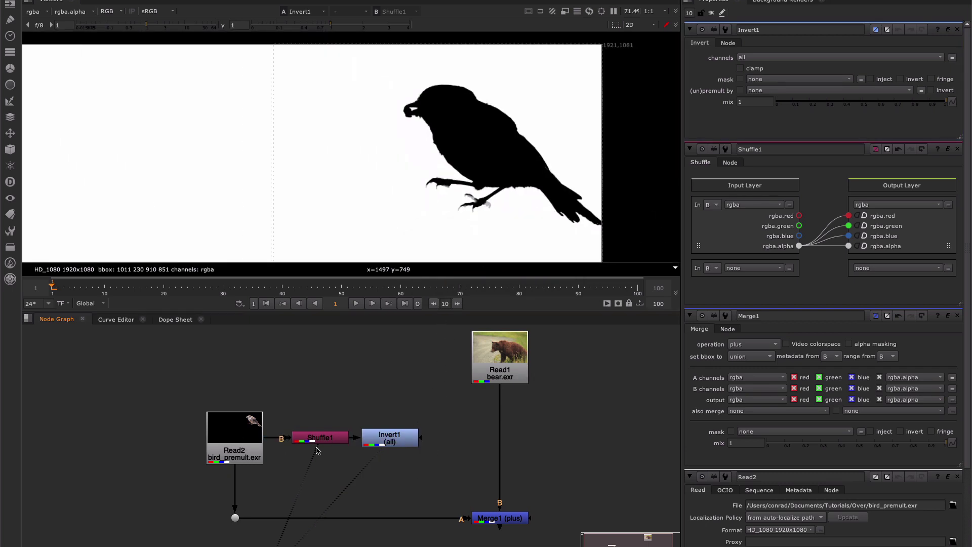
pyautogui.click(379, 434)
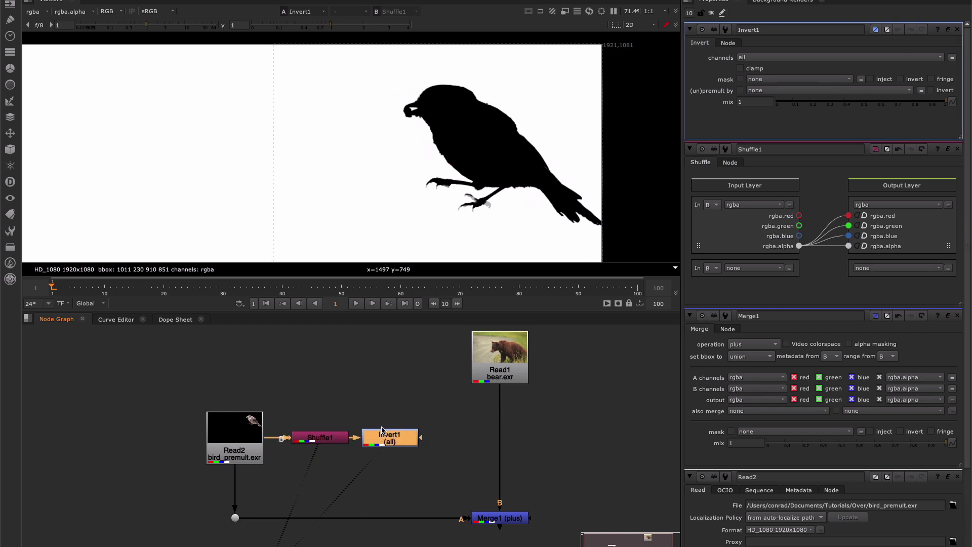
pyautogui.press('Tab')
pyautogui.write('mul')
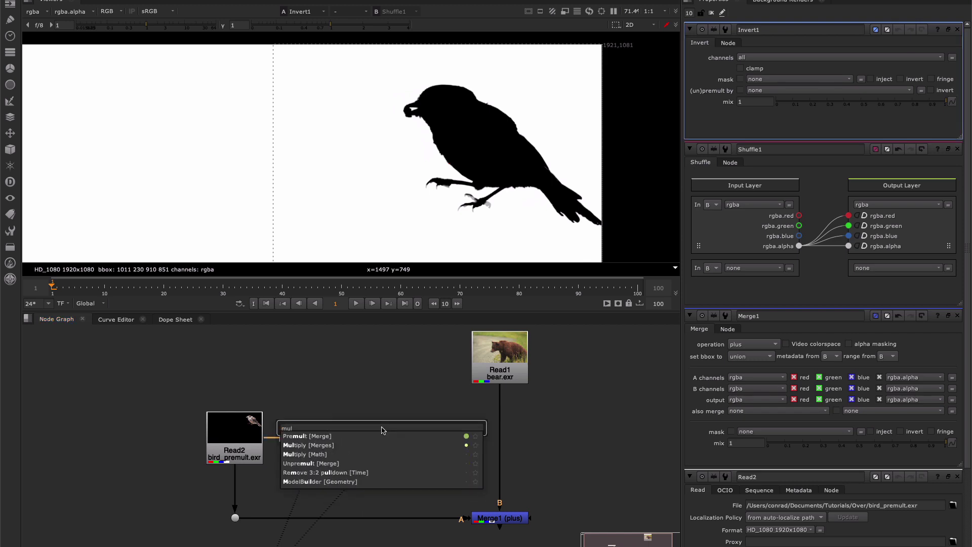
pyautogui.press('Down')
pyautogui.press('Return')
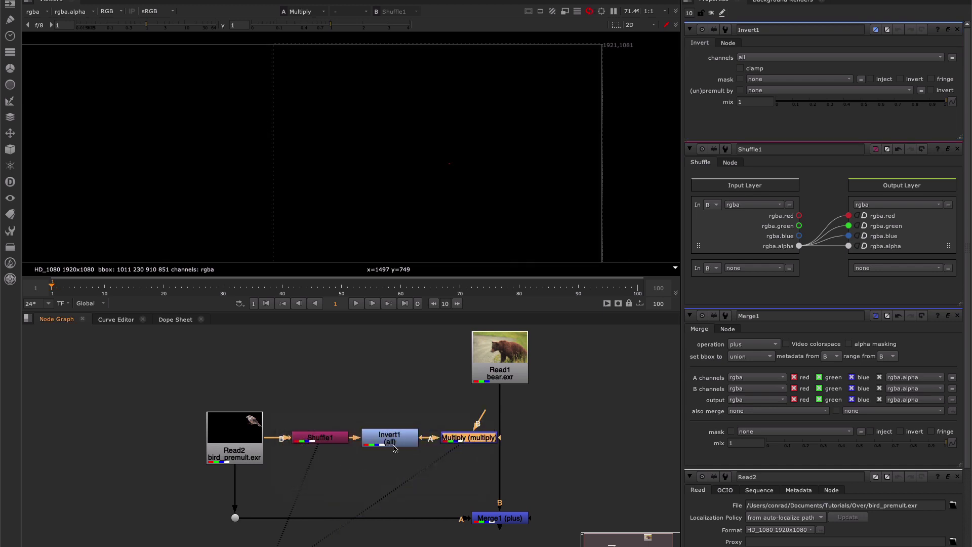
pyautogui.moveTo(471, 441); pyautogui.dragTo(504, 447)
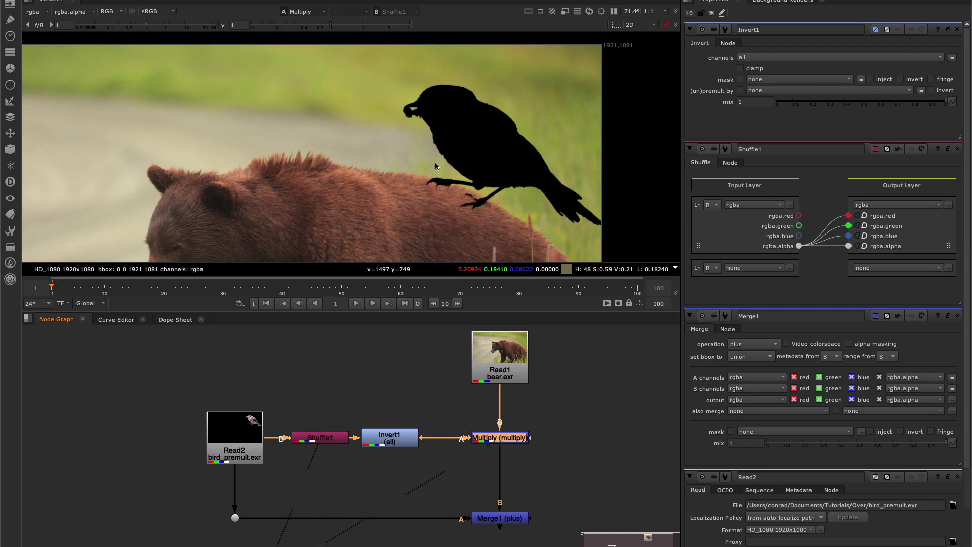
# Examine the bird-shaped cutout in the multiplied bear plate.
pyautogui.scroll(-3, 400, 181)
pyautogui.scroll(2, 440, 178)
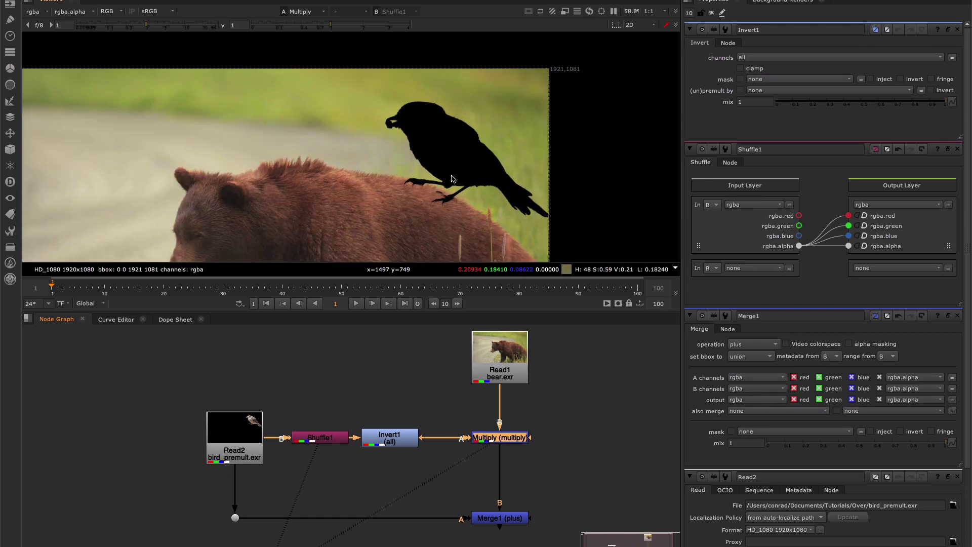
pyautogui.scroll(2, 450, 179)
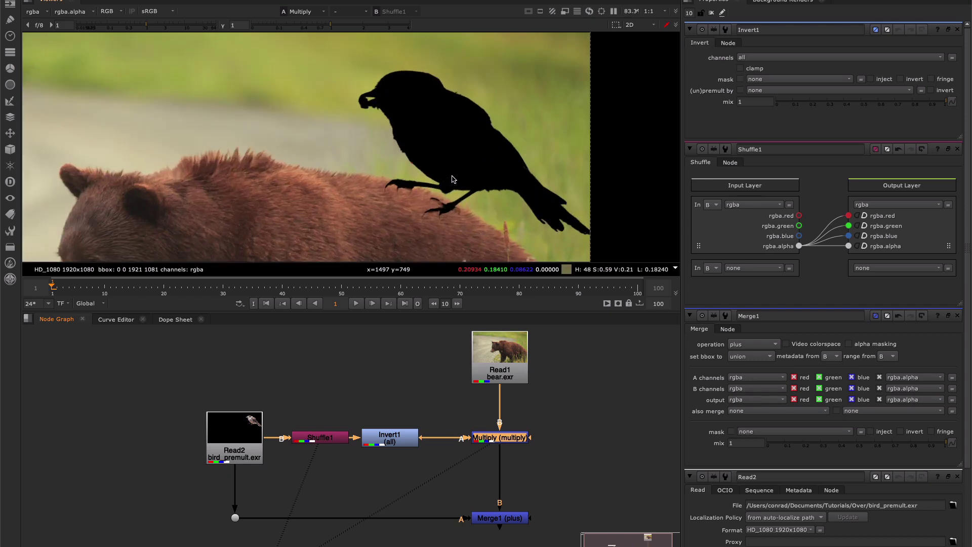
pyautogui.scroll(1, 452, 179)
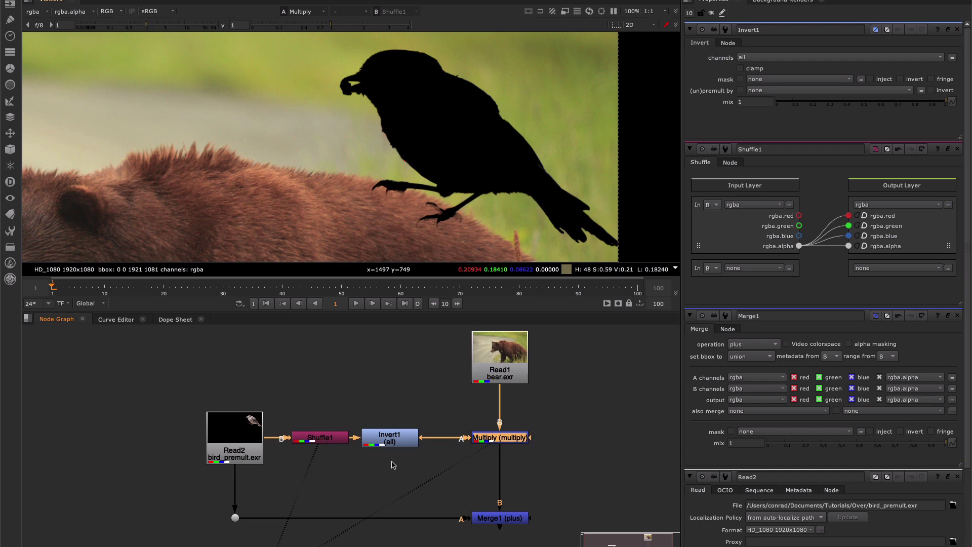
# View the Merge1 plus result and inspect how the bird sits in the multiplied bear plate.
pyautogui.click(256, 446)
pyautogui.press('1')
pyautogui.moveTo(405, 470); pyautogui.dragTo(560, 536)
pyautogui.press('1')
pyautogui.scroll(5, 430, 144)
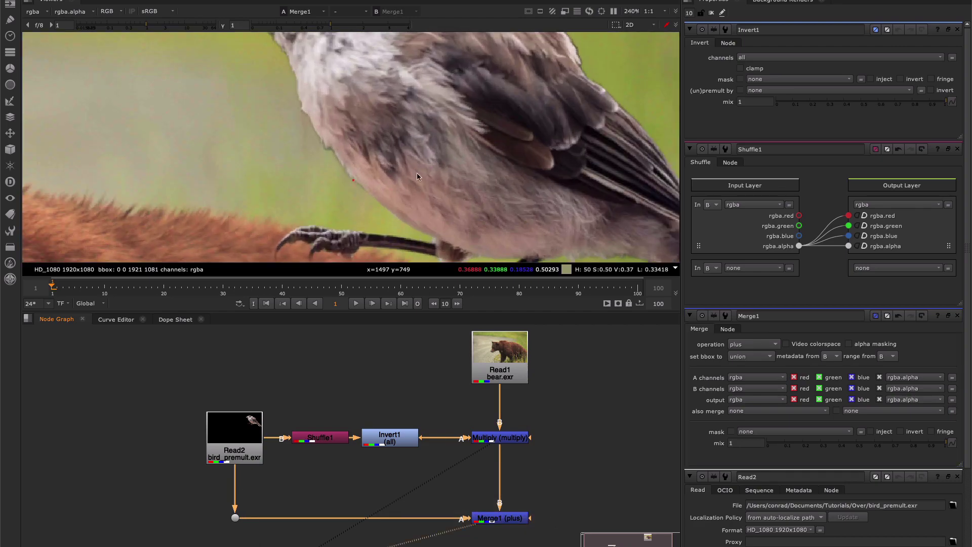
pyautogui.scroll(-3, 363, 197)
pyautogui.scroll(-3, 548, 533)
# Add an over merge beside Merge1 with bird_premult.exr as A and bear.exr as B.
pyautogui.click(500, 518)
pyautogui.press('m')
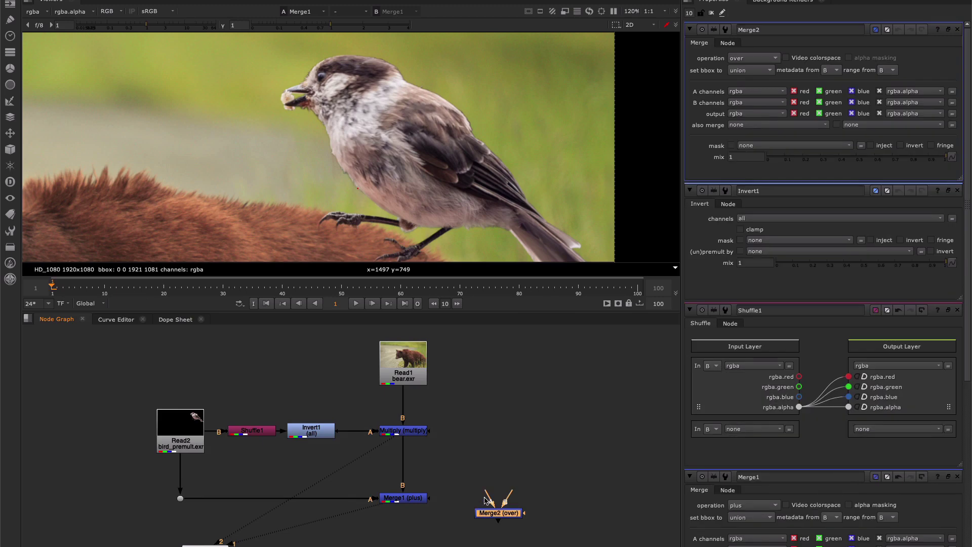
pyautogui.moveTo(472, 506); pyautogui.dragTo(177, 431)
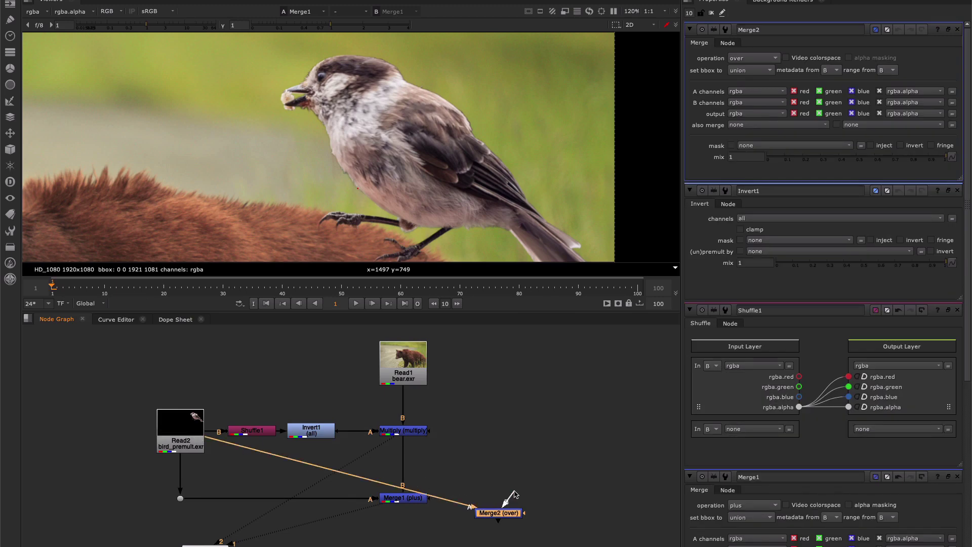
pyautogui.moveTo(509, 493); pyautogui.dragTo(418, 375)
pyautogui.moveTo(499, 514); pyautogui.dragTo(508, 472)
pyautogui.press('1')
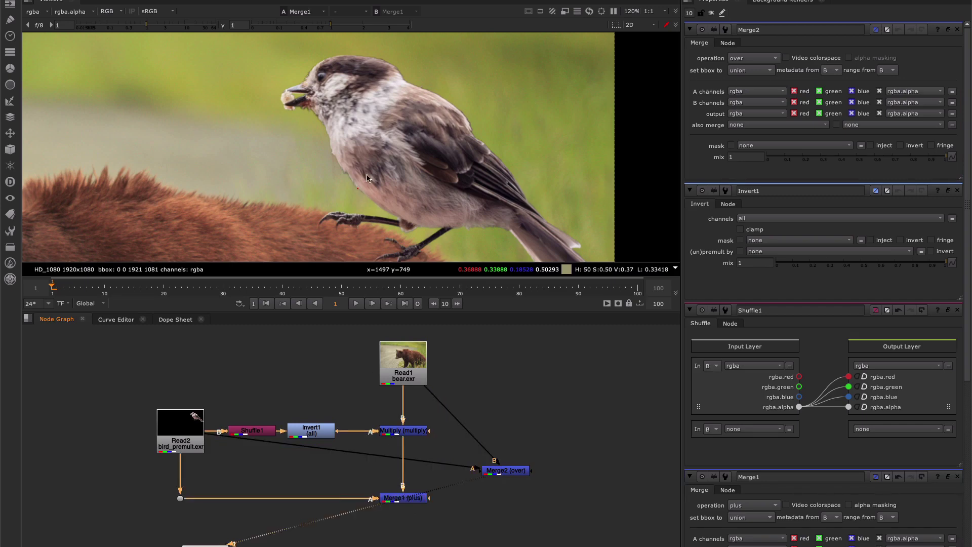
# Compare the Merge1 plus result with the Merge2 over result up close on the bird.
pyautogui.scroll(5, 366, 182)
pyautogui.press('2')
pyautogui.press('1')
pyautogui.press('2')
pyautogui.press('1')
pyautogui.press('2')
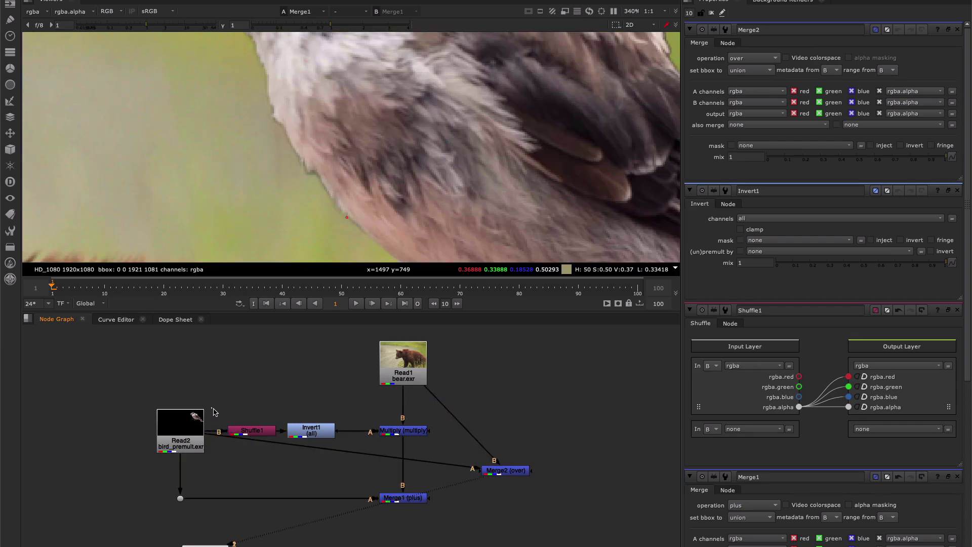
# Move Merge2 farther away from the manual merge nodes and view its result.
pyautogui.moveTo(211, 407); pyautogui.dragTo(452, 528)
pyautogui.moveTo(509, 470); pyautogui.dragTo(534, 478)
pyautogui.press('1')
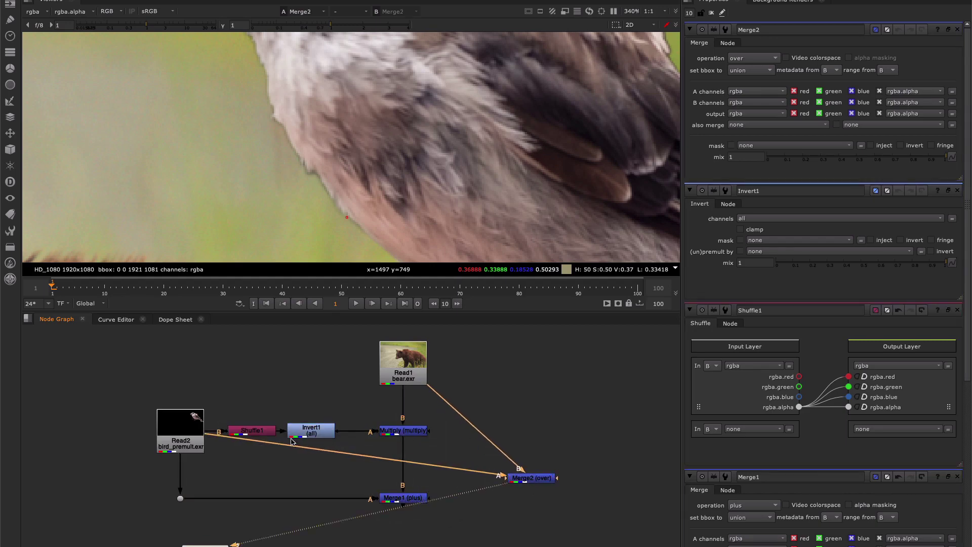
# Examine the colour and alpha channels of the premultiplied bird in Read2.
pyautogui.moveTo(234, 414); pyautogui.dragTo(281, 453)
pyautogui.click(173, 439)
pyautogui.press('1')
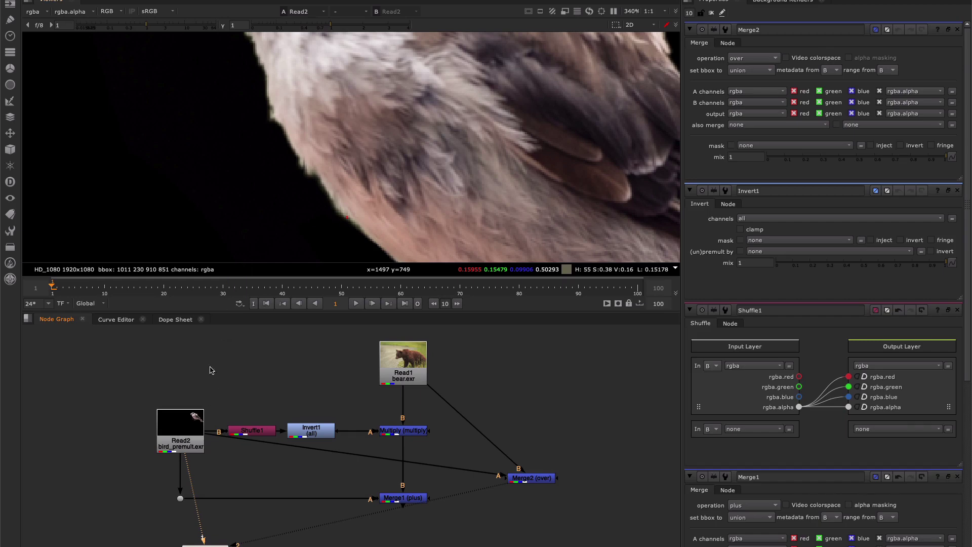
pyautogui.press('a')
pyautogui.scroll(-4, 304, 187)
pyautogui.press('a')
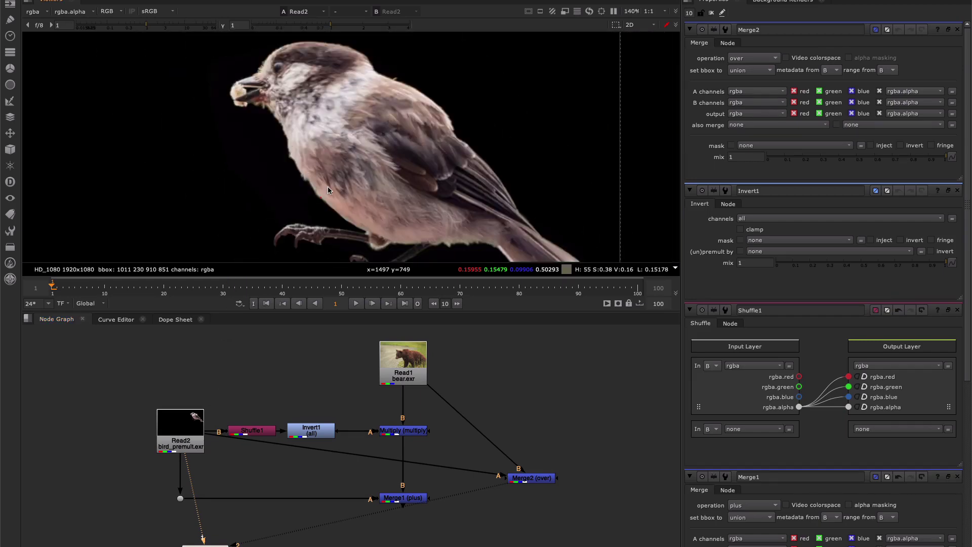
pyautogui.press('a')
pyautogui.press('a')
# Examine the Shuffle1 matte and its inverted version from Invert1, including their alpha channels.
pyautogui.click(250, 431)
pyautogui.press('1')
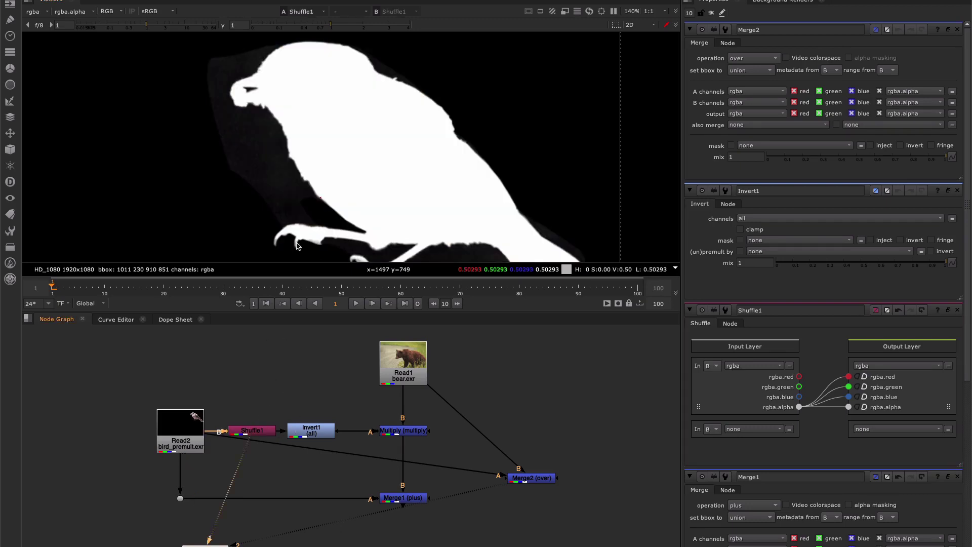
pyautogui.press('a')
pyautogui.click(321, 431)
pyautogui.press('1')
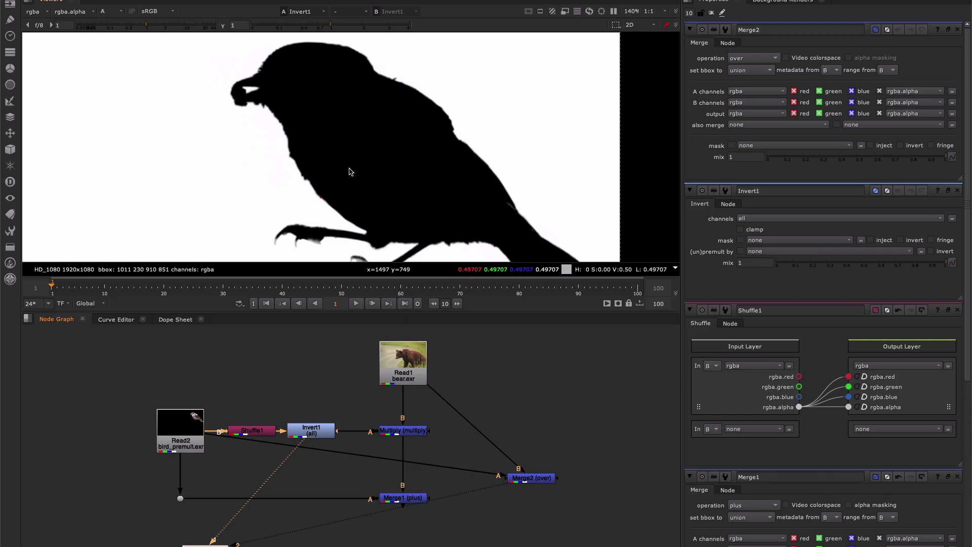
# View the Multiply node's result of the bear plate and the inverted matte.
pyautogui.click(405, 431)
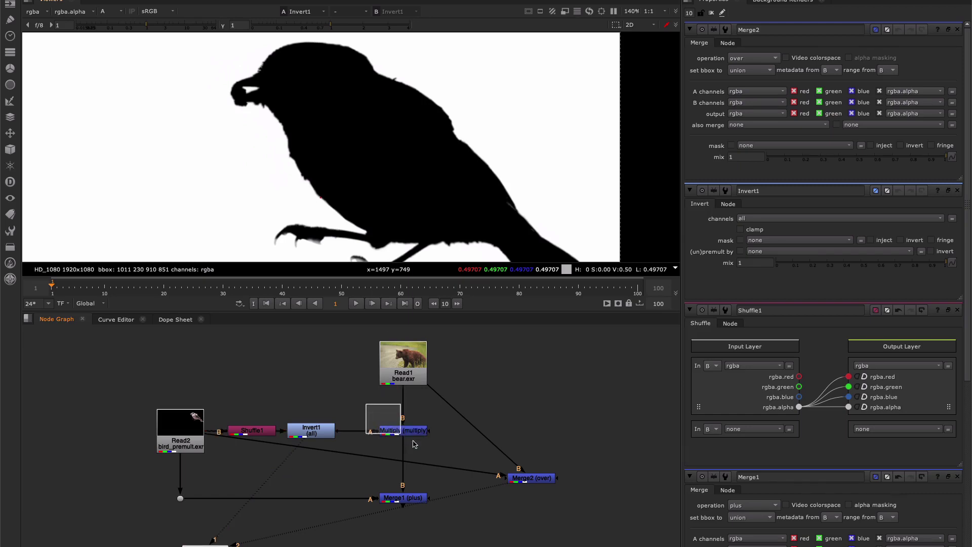
pyautogui.moveTo(415, 445); pyautogui.dragTo(433, 451)
pyautogui.press('1')
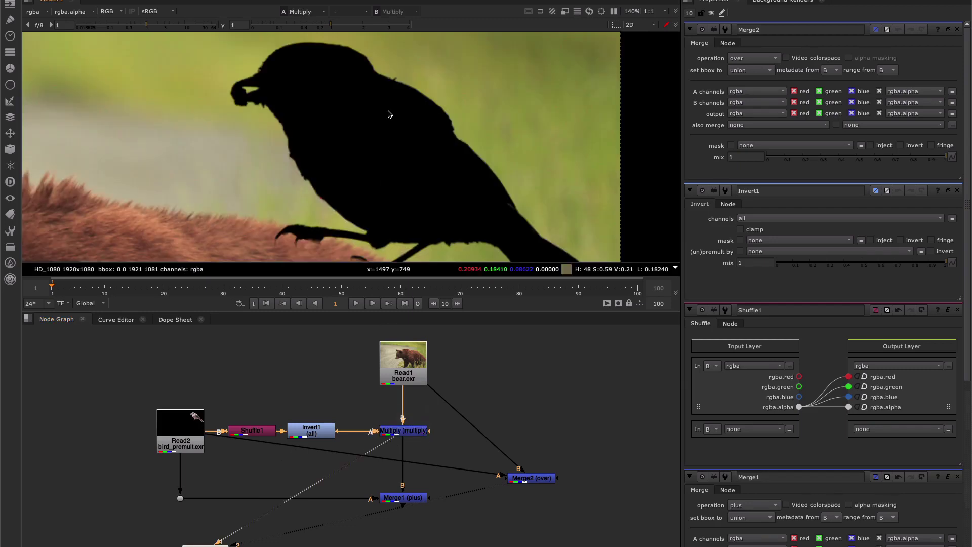
pyautogui.scroll(-3, 376, 148)
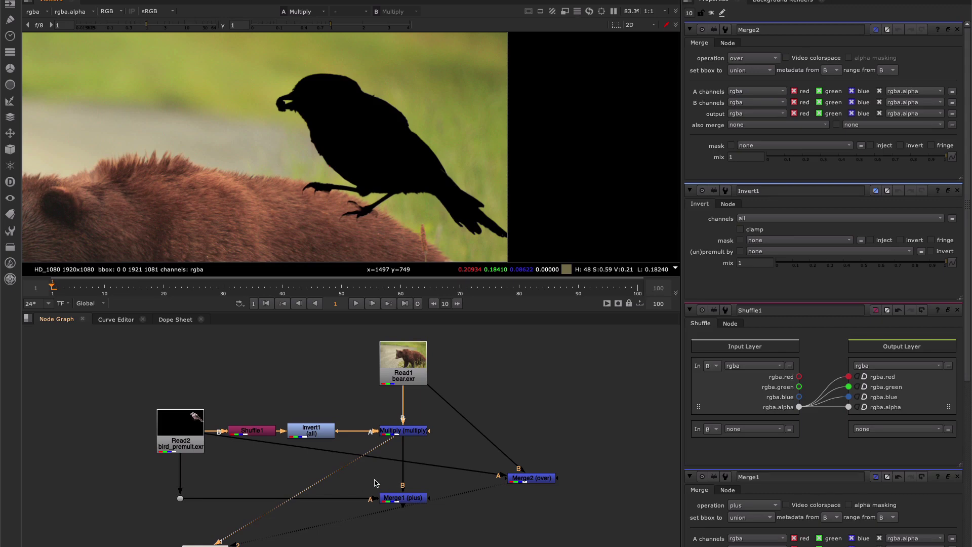
# View Merge1's plus composite of the premultiplied bird on the multiplied bear plate.
pyautogui.moveTo(362, 478); pyautogui.dragTo(433, 508)
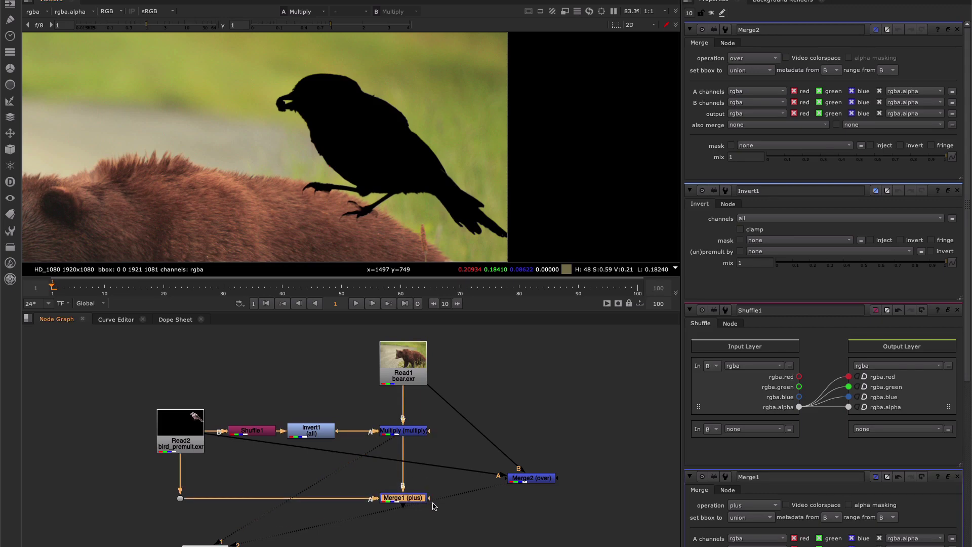
pyautogui.press('1')
pyautogui.click(433, 506)
pyautogui.scroll(2, 259, 123)
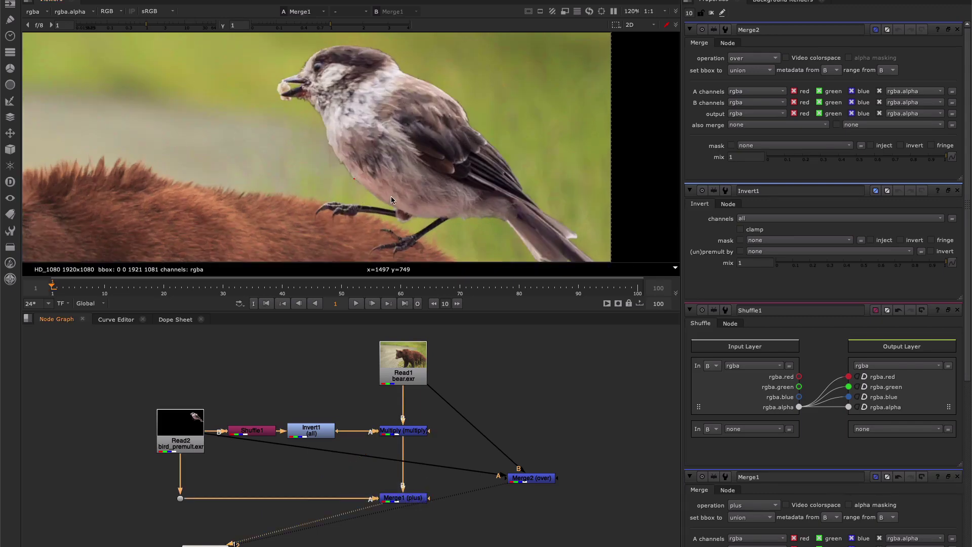
pyautogui.scroll(1, 387, 204)
# Compare the Multiply cutout, the Merge1 plus composite and the Merge2 over composite.
pyautogui.moveTo(372, 400); pyautogui.dragTo(437, 448)
pyautogui.press('1')
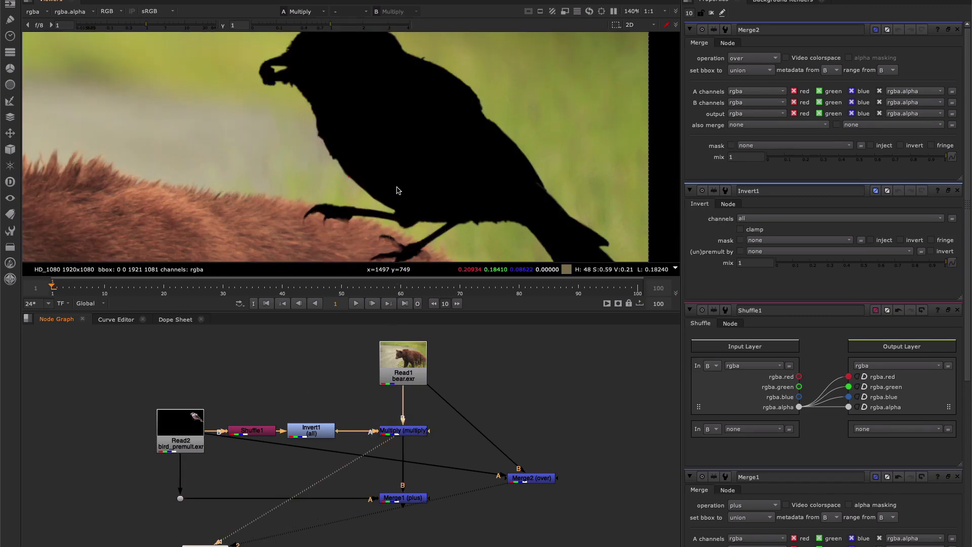
pyautogui.click(375, 485)
pyautogui.moveTo(364, 476); pyautogui.dragTo(451, 516)
pyautogui.press('1')
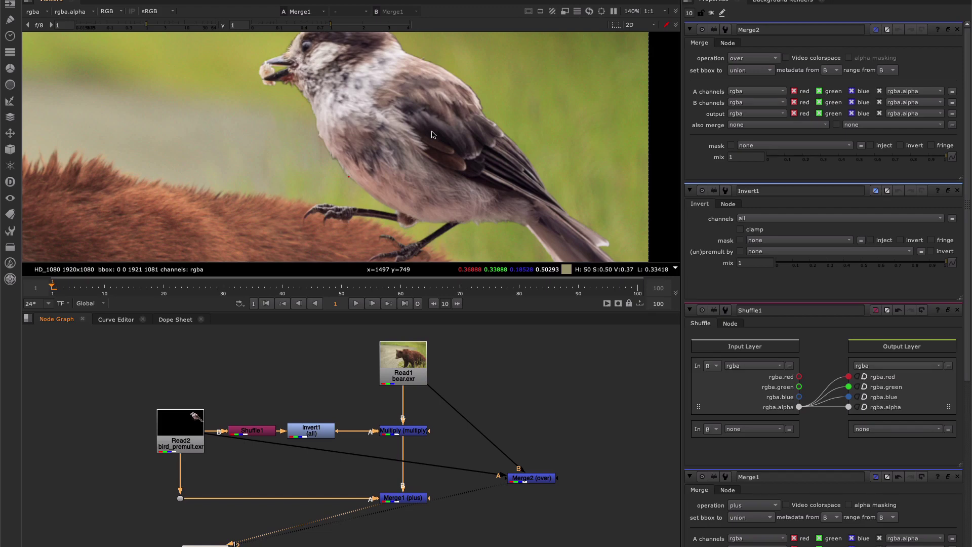
pyautogui.moveTo(578, 462); pyautogui.dragTo(497, 514)
pyautogui.press('1')
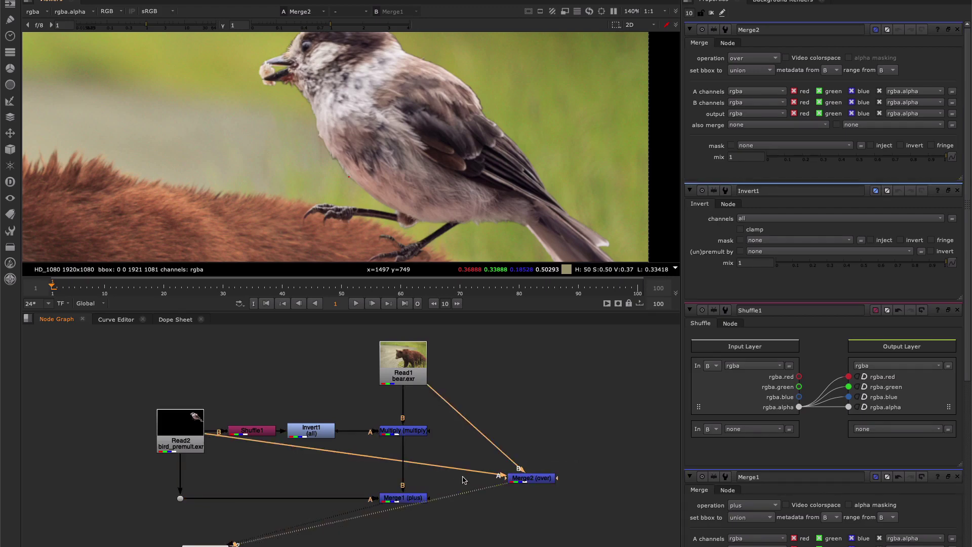